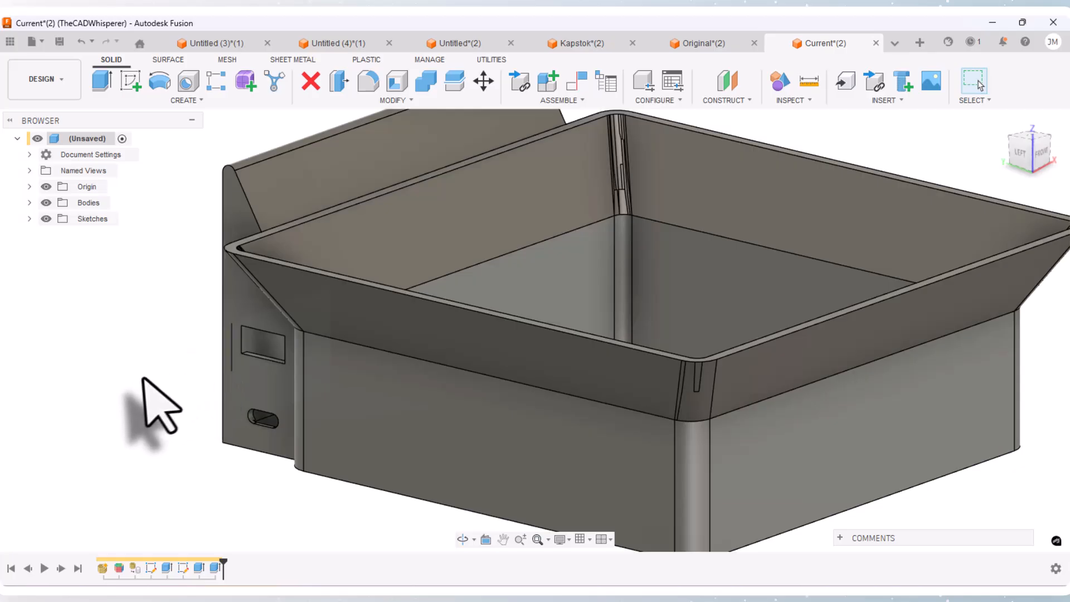
Roll the design history back to just after the face group generation, before the mesh-to-solid conversion.
{"action": "scroll", "coordinate": [501, 442], "scroll_direction": "down", "scroll_amount": 3}
{"action": "scroll", "coordinate": [505, 354], "scroll_direction": "up", "scroll_amount": 8}
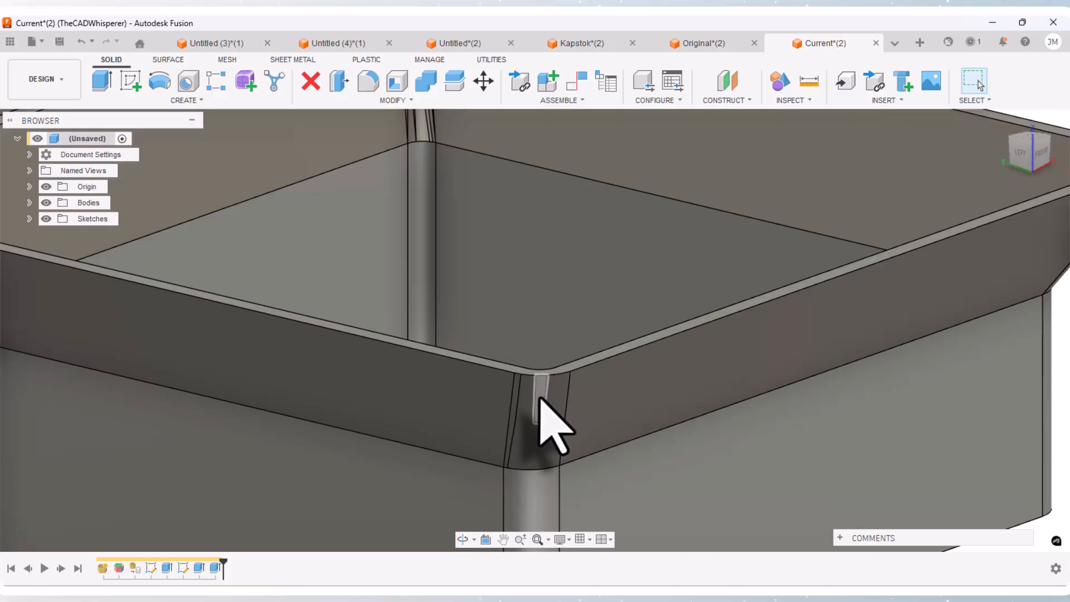
{"action": "scroll", "coordinate": [545, 401], "scroll_direction": "down", "scroll_amount": 5}
{"action": "scroll", "coordinate": [470, 210], "scroll_direction": "up", "scroll_amount": 8}
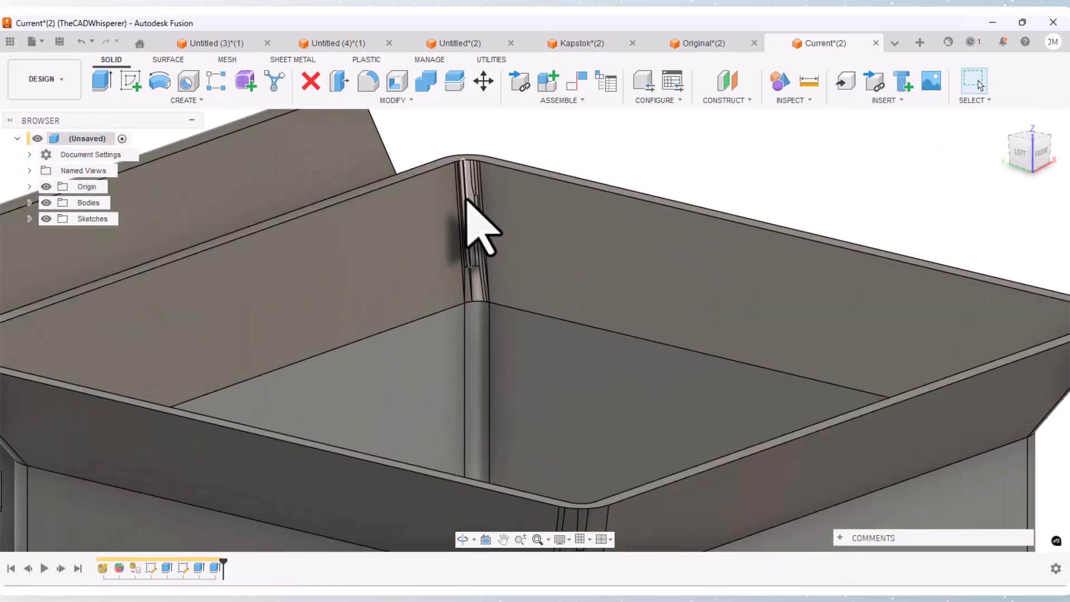
{"action": "scroll", "coordinate": [468, 206], "scroll_direction": "down", "scroll_amount": 6}
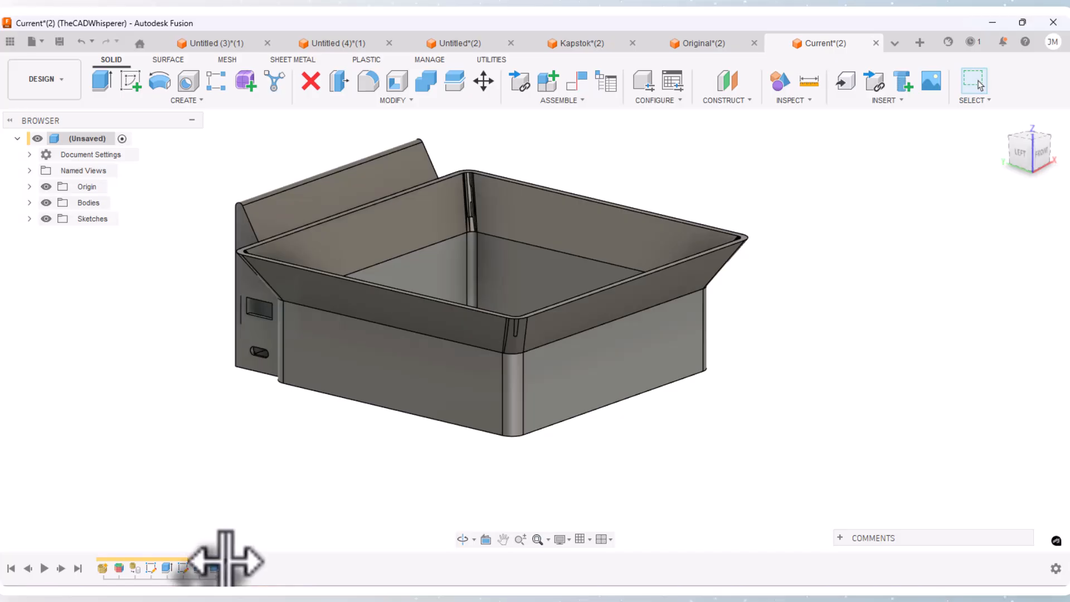
{"action": "mouse_move", "coordinate": [226, 557]}
{"action": "left_mouse_down"}
{"action": "mouse_move", "coordinate": [107, 549]}
{"action": "mouse_move", "coordinate": [119, 557]}
{"action": "left_mouse_up"}
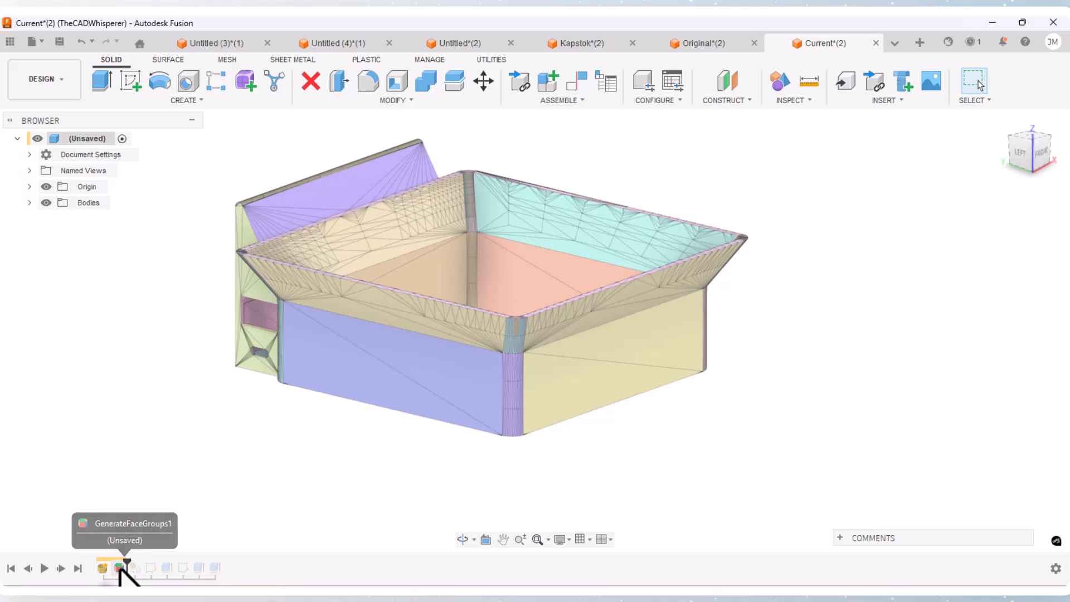
{"action": "scroll", "coordinate": [459, 178], "scroll_direction": "up", "scroll_amount": 2}
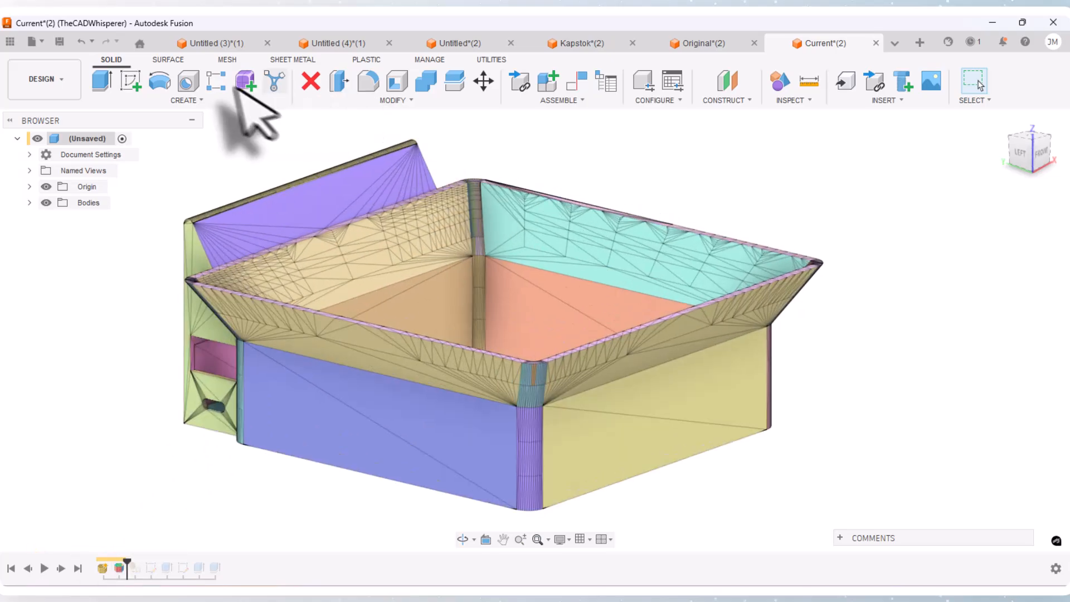
Combine the separate mesh face groups on the outside of the flared rim's front-left corner into one.
{"action": "left_click", "coordinate": [238, 58]}
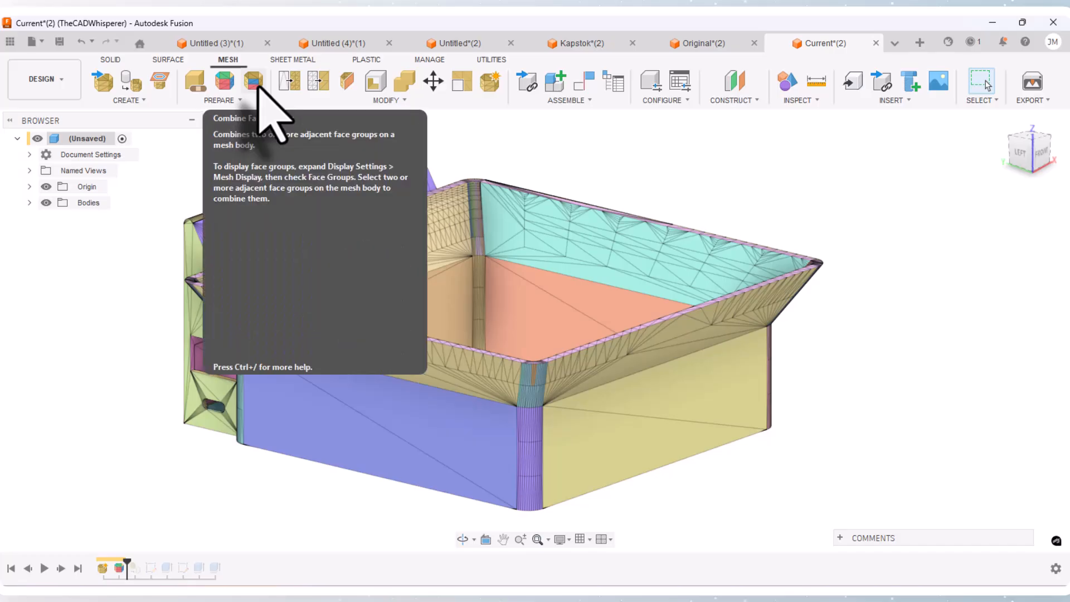
{"action": "left_click", "coordinate": [254, 82]}
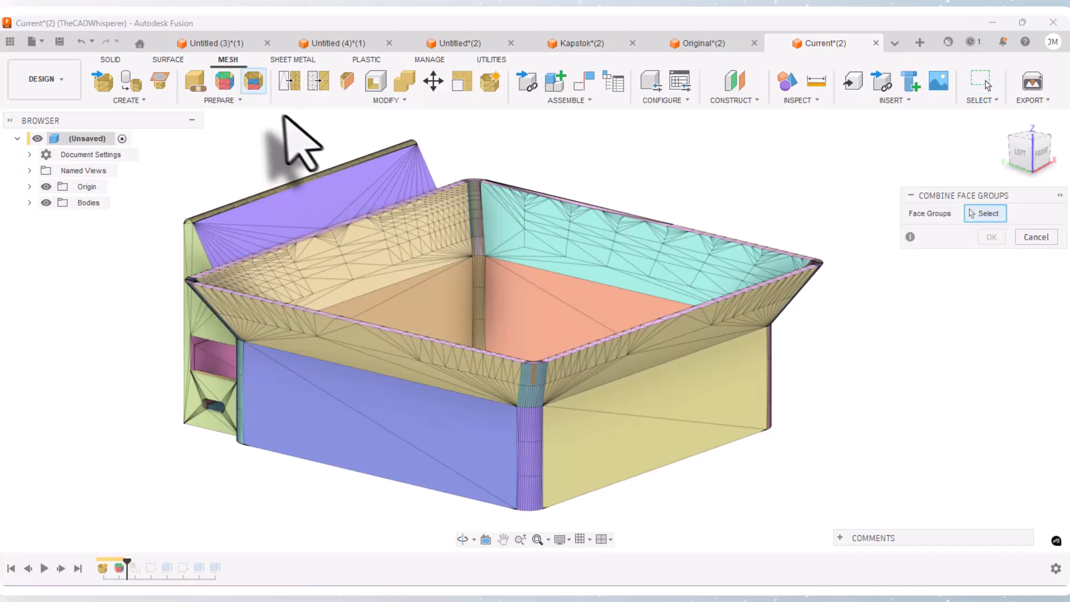
{"action": "scroll", "coordinate": [563, 474], "scroll_direction": "up", "scroll_amount": 5}
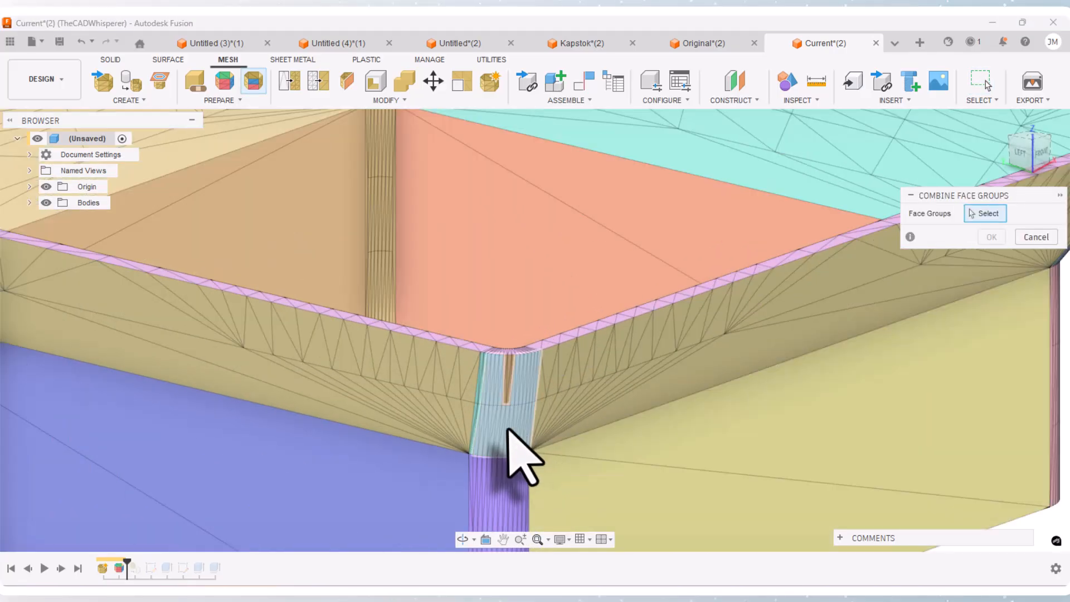
{"action": "left_click", "coordinate": [508, 384]}
{"action": "scroll", "coordinate": [504, 379], "scroll_direction": "up", "scroll_amount": 2}
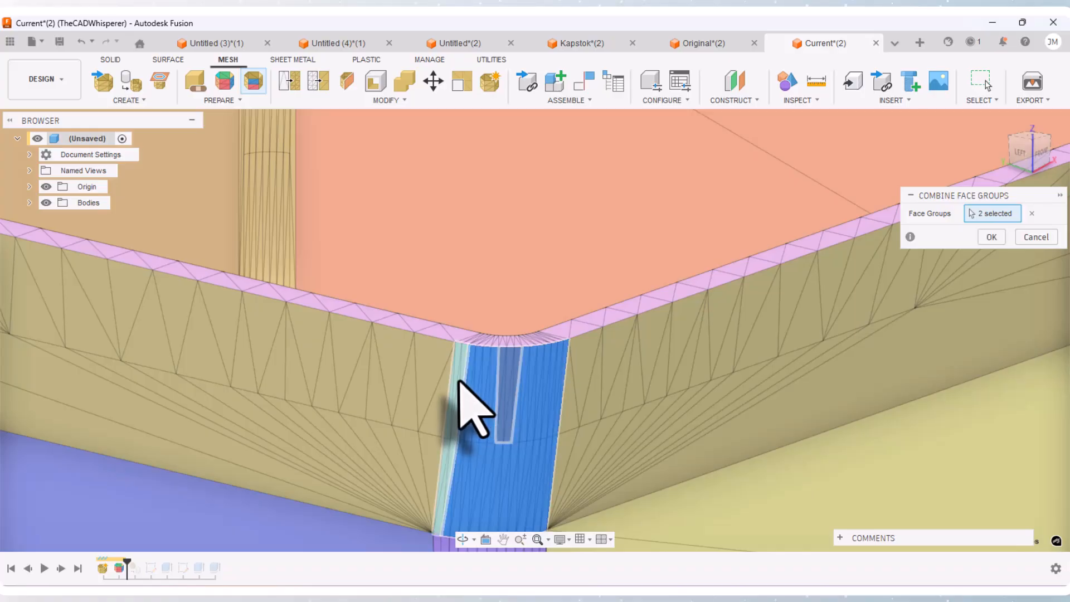
{"action": "left_click", "coordinate": [993, 238]}
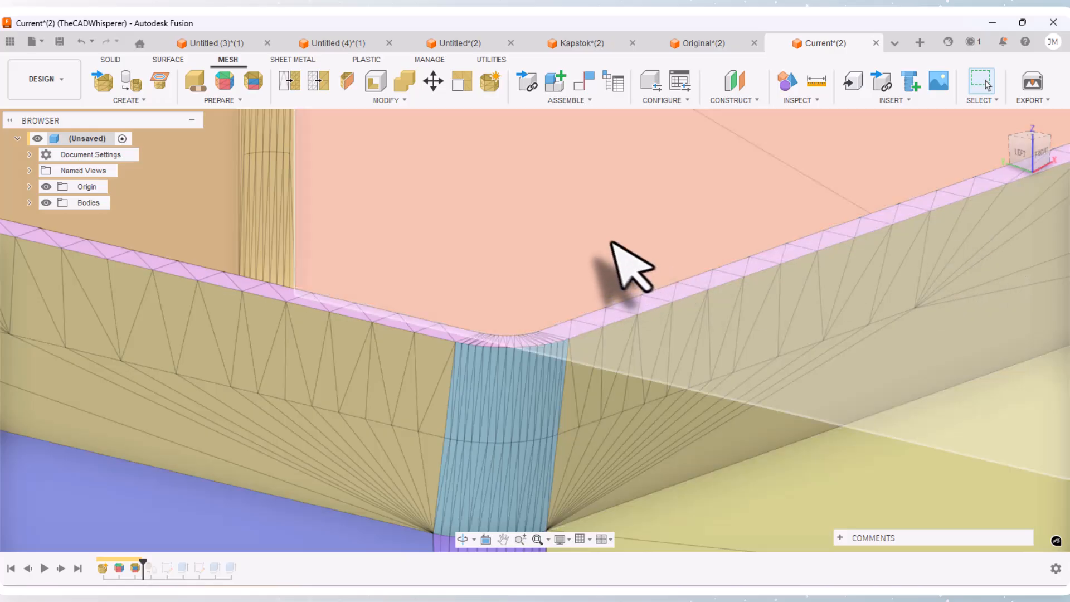
Roll the history forward past the mesh conversion and inspect the rim's outer front corner and inner back-right corner.
{"action": "scroll", "coordinate": [585, 222], "scroll_direction": "down", "scroll_amount": 4}
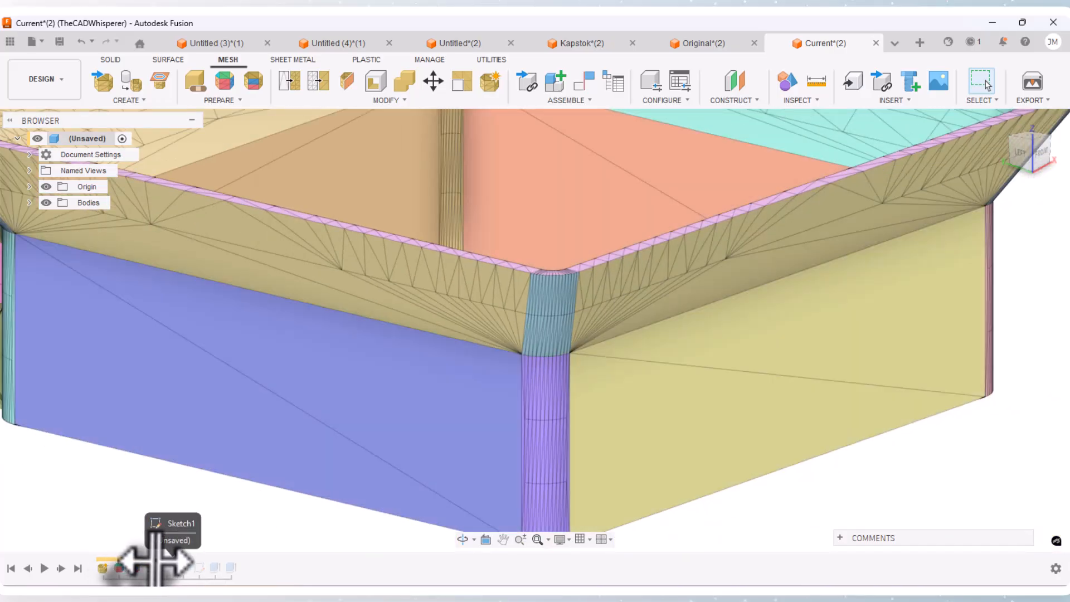
{"action": "left_click_drag", "start_coordinate": [156, 563], "coordinate": [159, 564]}
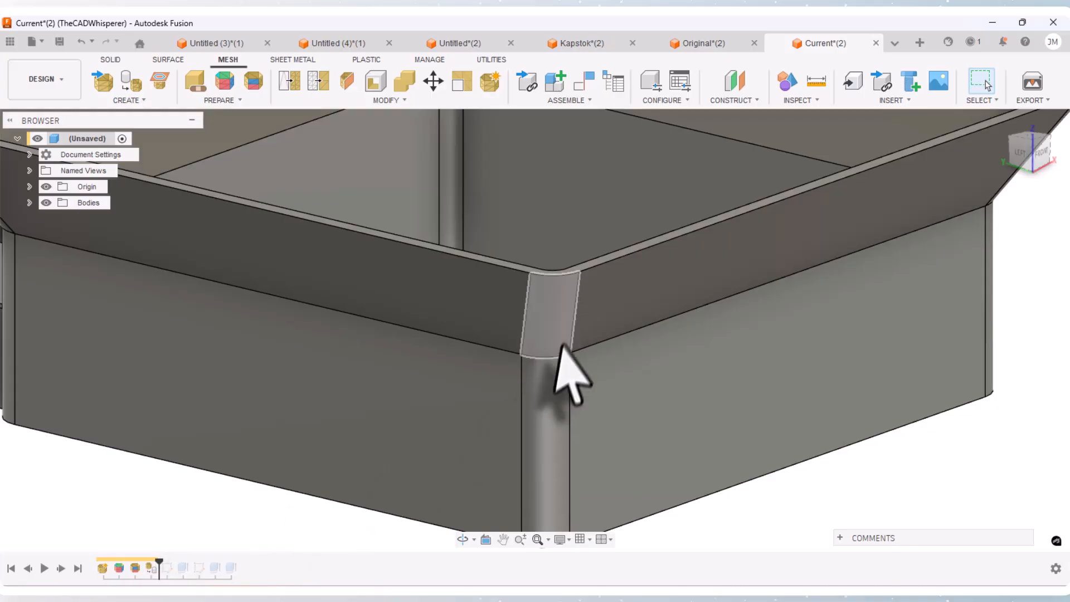
{"action": "scroll", "coordinate": [563, 424], "scroll_direction": "down", "scroll_amount": 3}
{"action": "scroll", "coordinate": [537, 238], "scroll_direction": "up", "scroll_amount": 10}
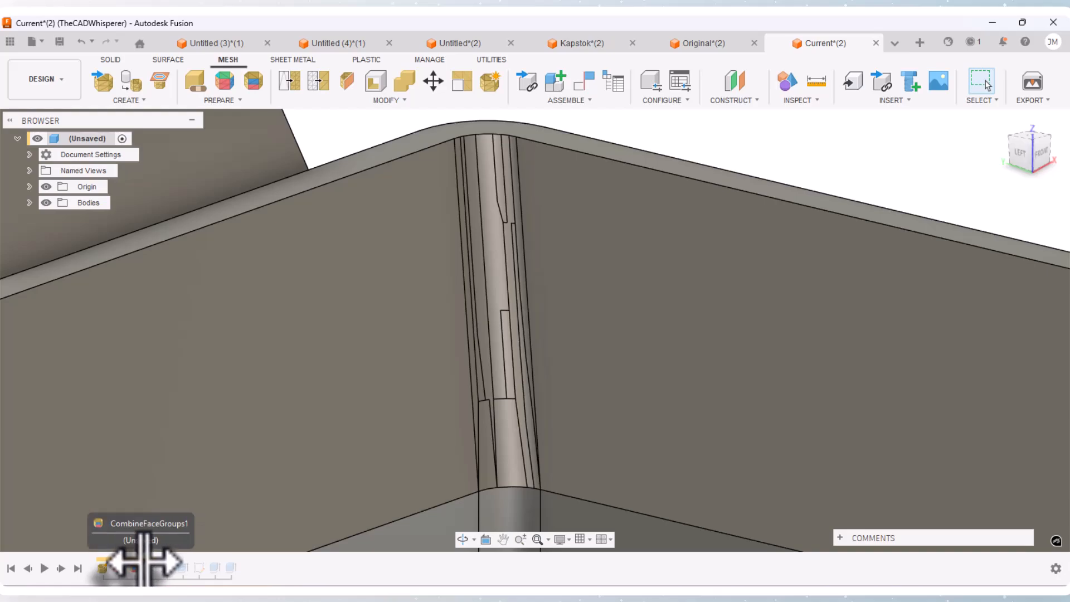
Roll back to before the mesh conversion and combine all 11 face groups on the rim's inner back-right corner.
{"action": "left_click_drag", "start_coordinate": [141, 561], "coordinate": [144, 561]}
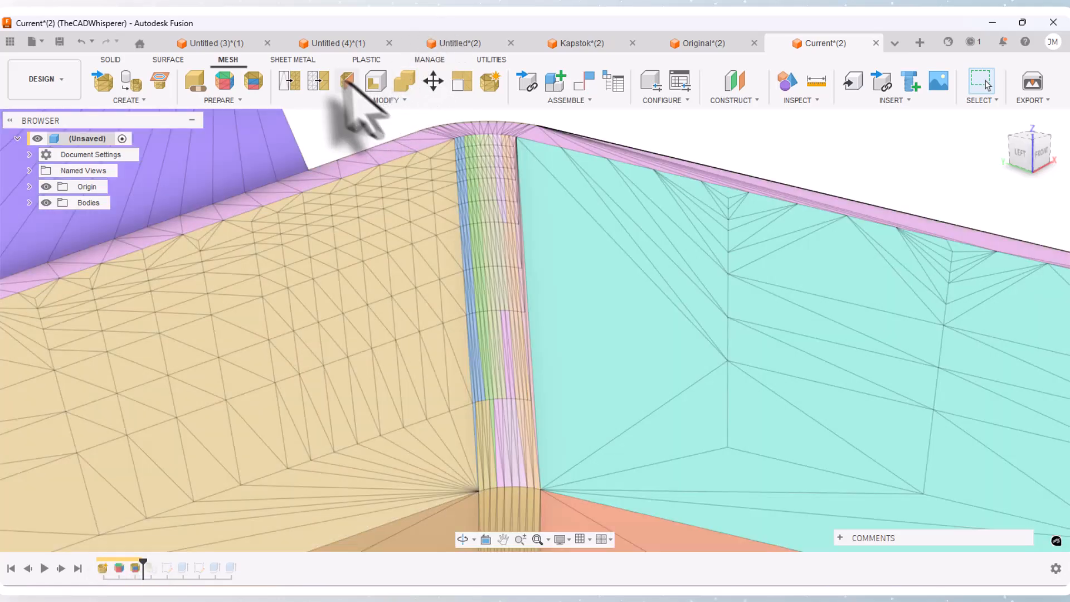
{"action": "left_click", "coordinate": [253, 81]}
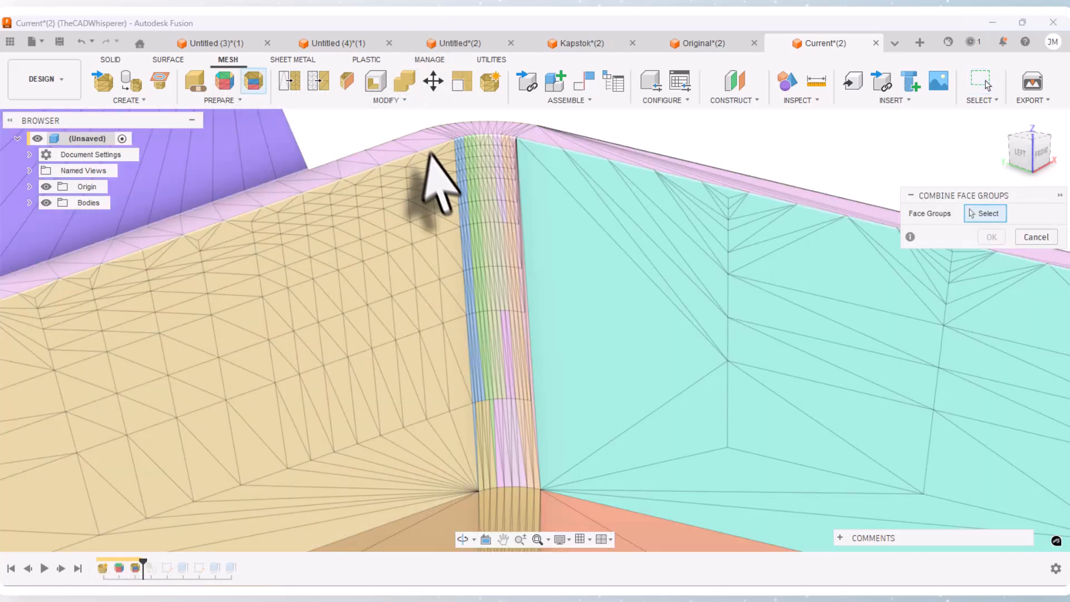
{"action": "scroll", "coordinate": [477, 203], "scroll_direction": "up", "scroll_amount": 5}
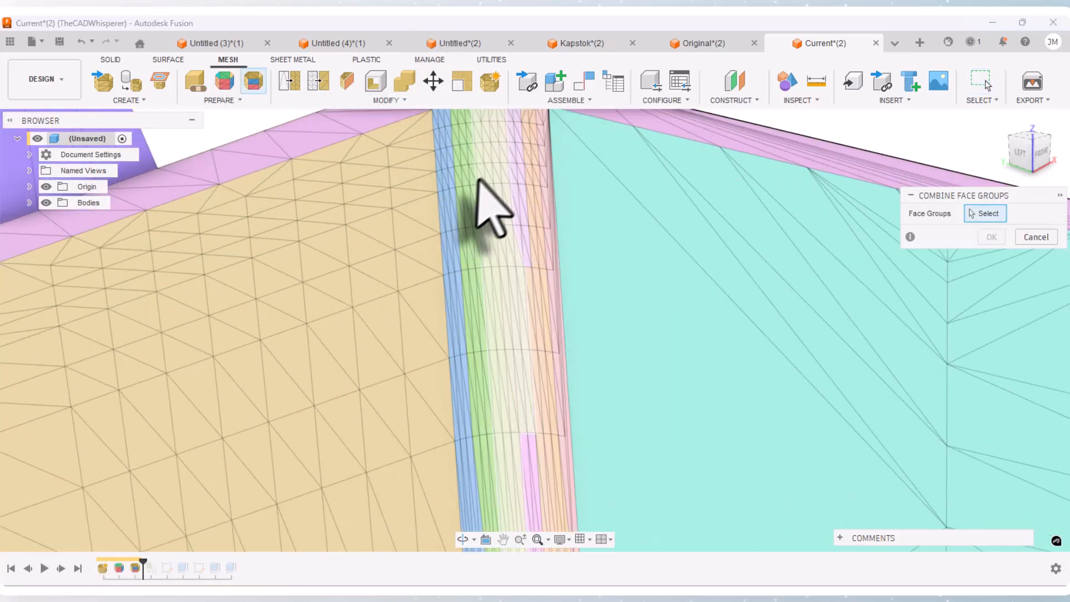
{"action": "left_click", "coordinate": [442, 199]}
{"action": "scroll", "coordinate": [449, 195], "scroll_direction": "up", "scroll_amount": 3}
{"action": "left_click", "coordinate": [468, 206]}
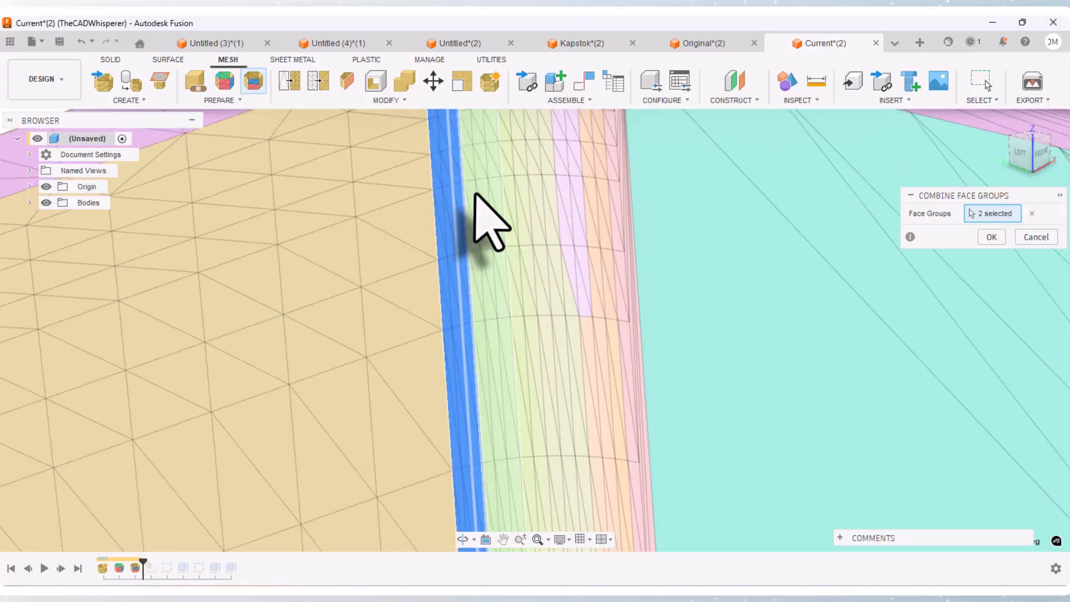
{"action": "left_click", "coordinate": [492, 218]}
{"action": "left_click", "coordinate": [532, 212]}
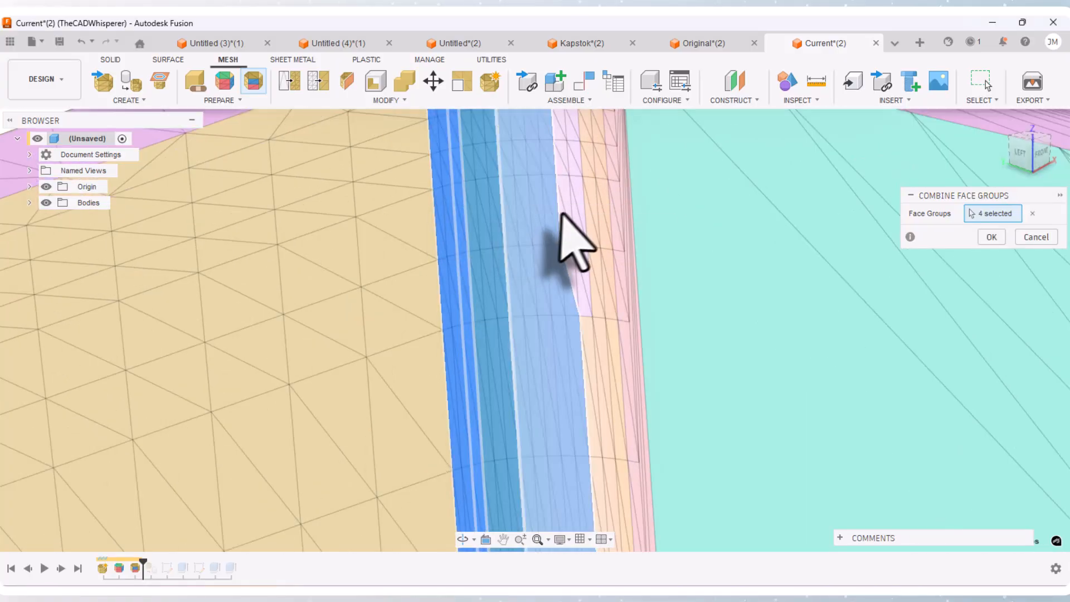
{"action": "left_click", "coordinate": [599, 217]}
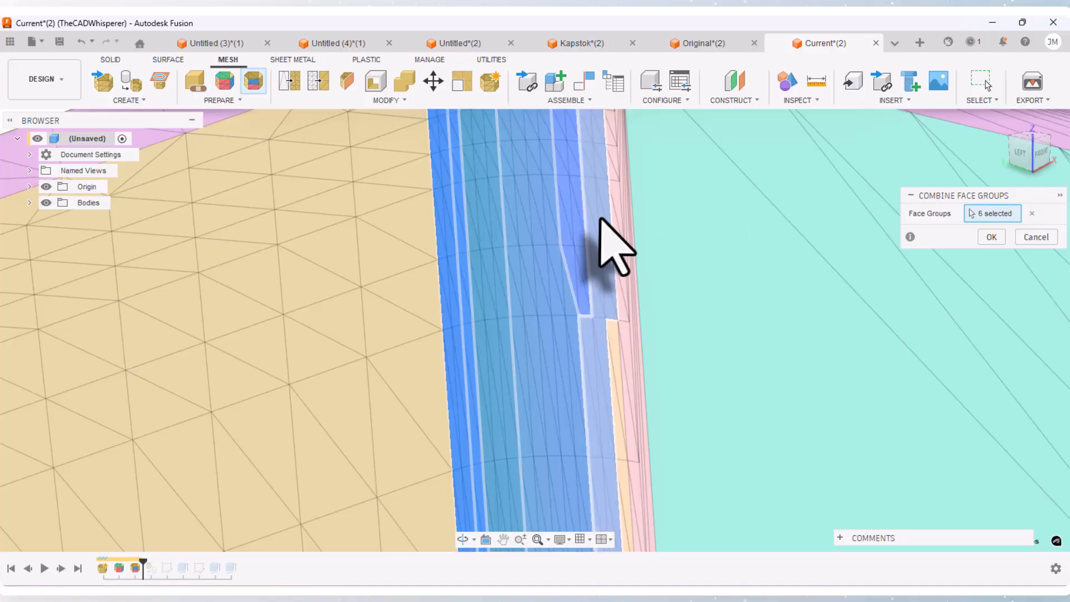
{"action": "left_click", "coordinate": [623, 222]}
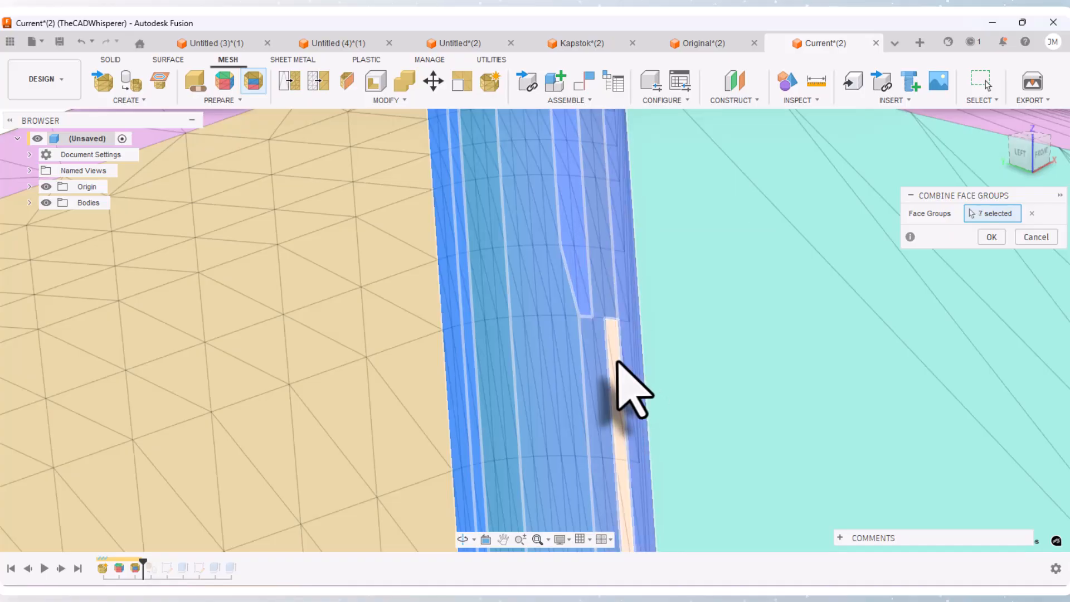
{"action": "left_click", "coordinate": [618, 361]}
{"action": "scroll", "coordinate": [556, 179], "scroll_direction": "down", "scroll_amount": 6}
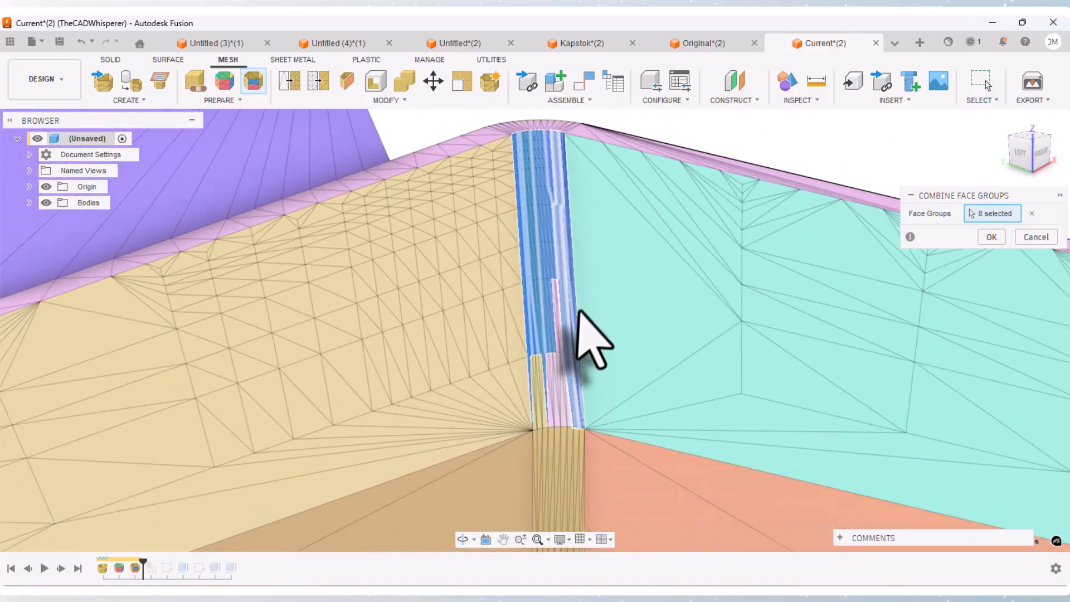
{"action": "scroll", "coordinate": [562, 325], "scroll_direction": "up", "scroll_amount": 3}
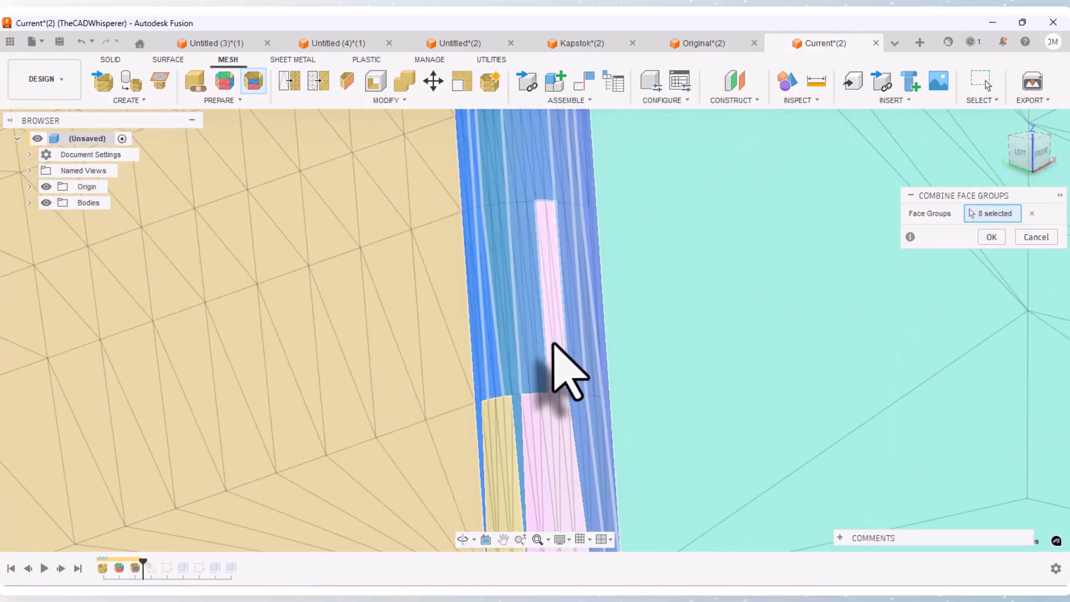
{"action": "left_click", "coordinate": [564, 451]}
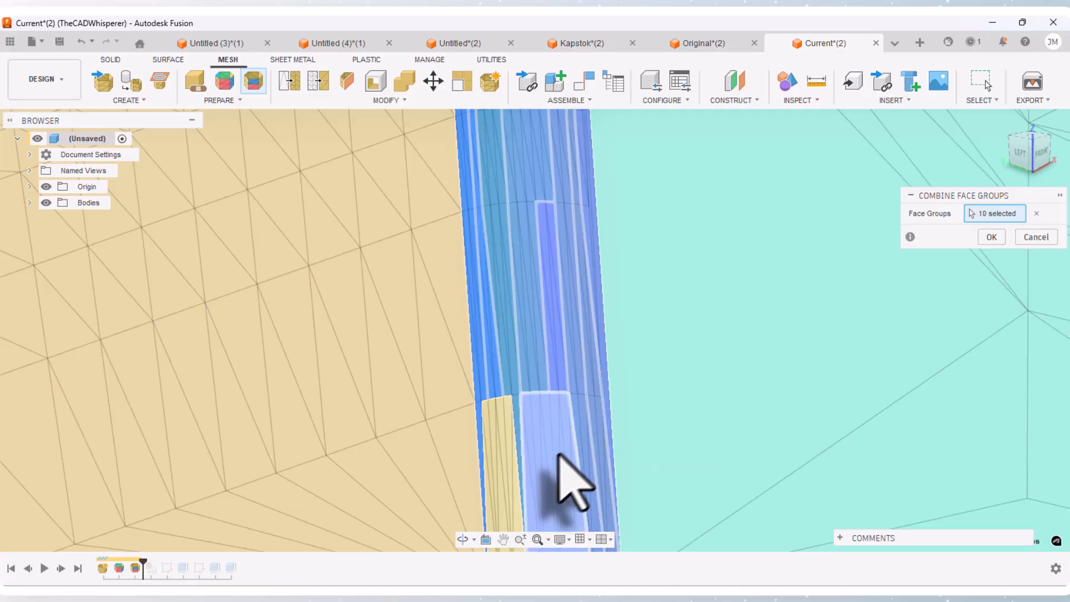
{"action": "left_click", "coordinate": [495, 446]}
{"action": "scroll", "coordinate": [525, 250], "scroll_direction": "down", "scroll_amount": 5}
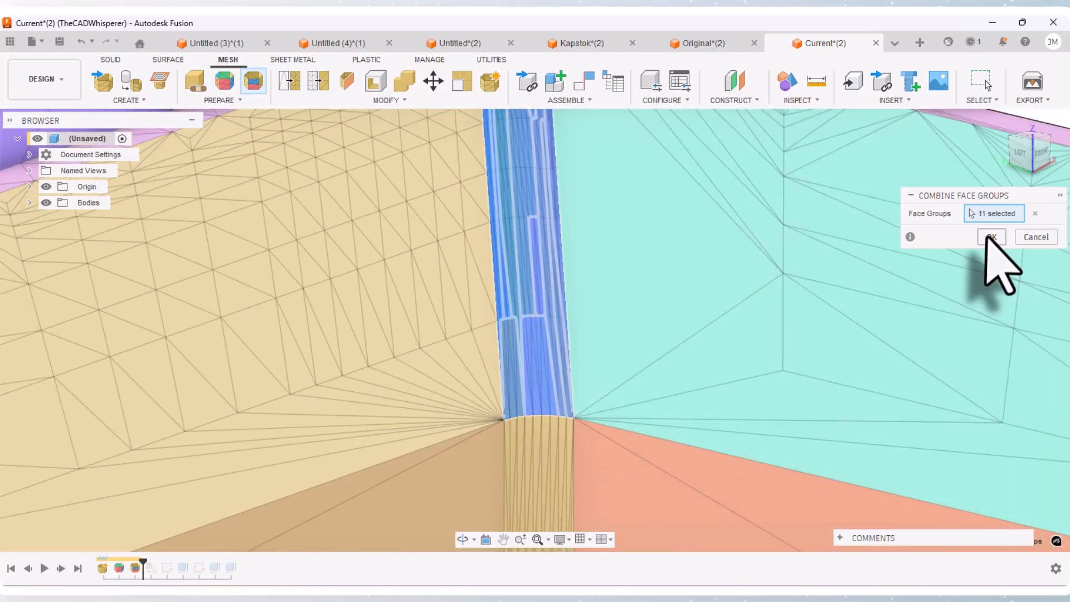
{"action": "left_click", "coordinate": [991, 237]}
Roll the history forward past the mesh conversion to check the combined inner back-right corner on the solid.
{"action": "scroll", "coordinate": [558, 359], "scroll_direction": "down", "scroll_amount": 3}
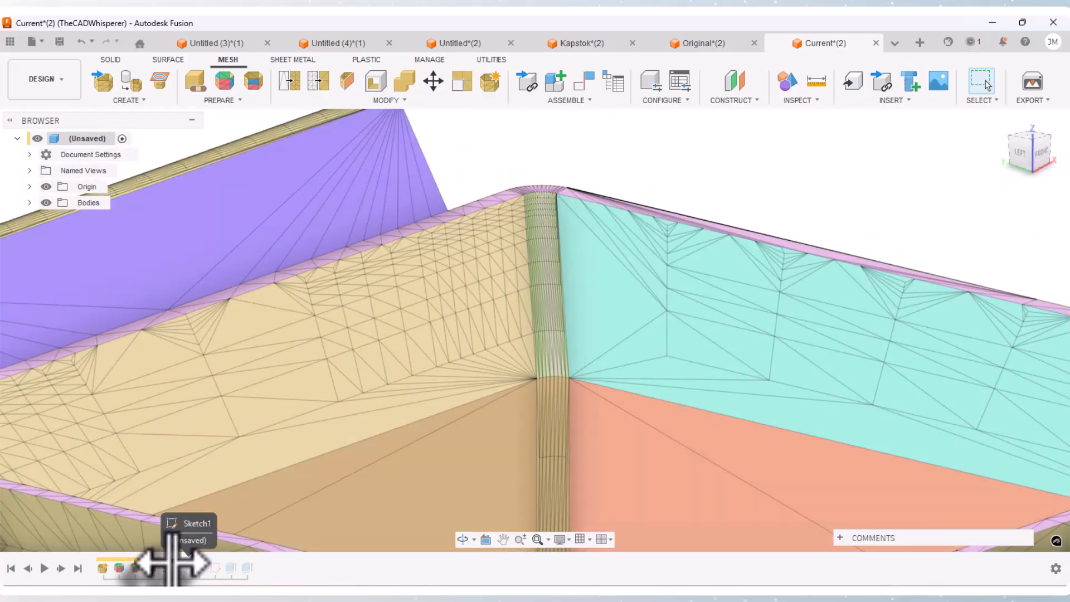
{"action": "left_click_drag", "start_coordinate": [170, 566], "coordinate": [175, 565]}
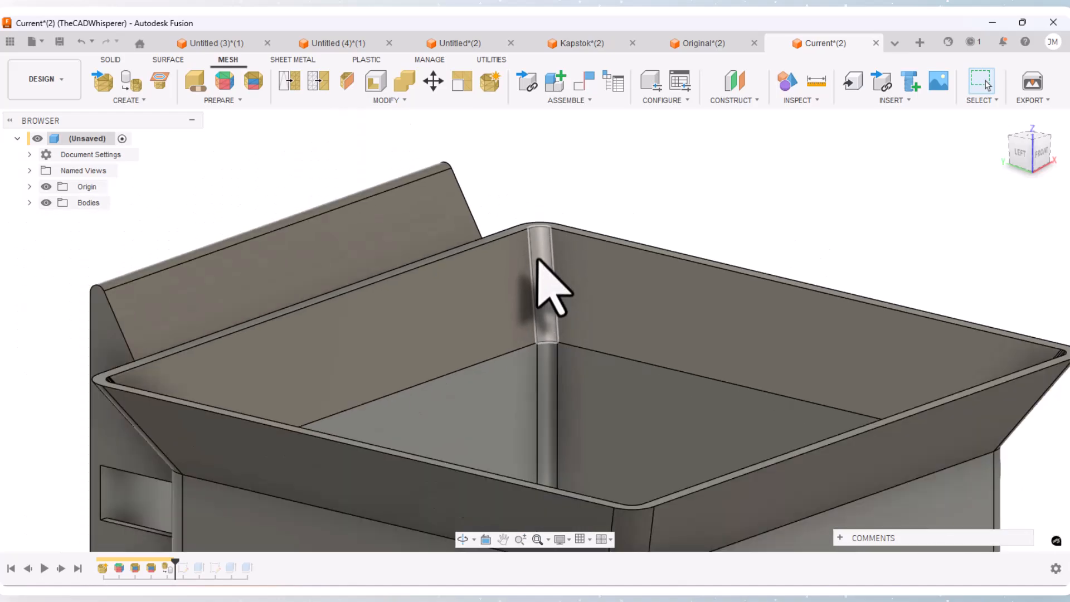
{"action": "scroll", "coordinate": [539, 263], "scroll_direction": "down", "scroll_amount": 3}
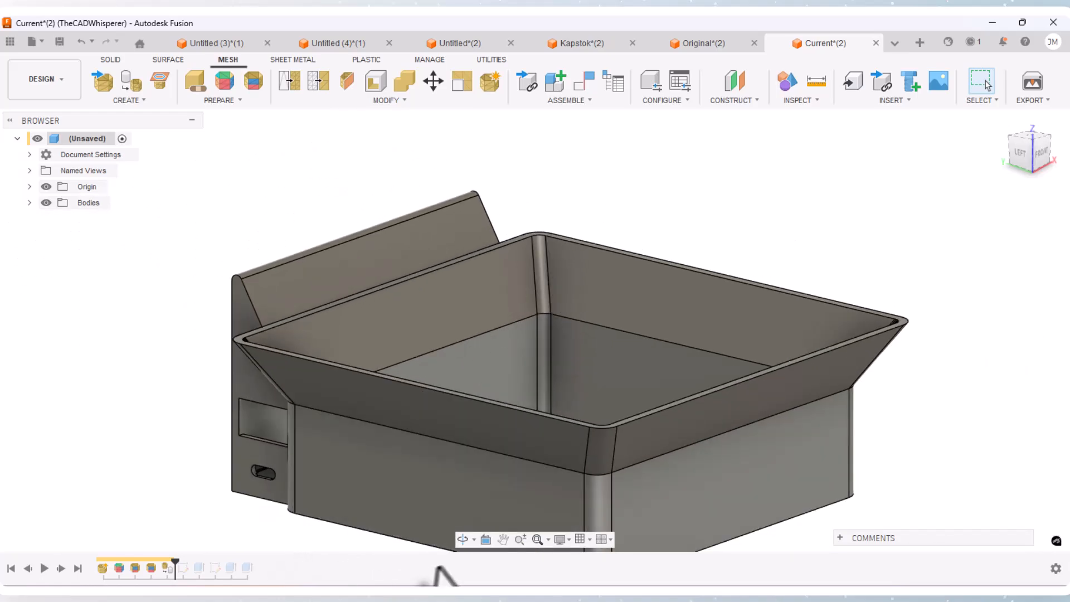
Examine the remaining inner corners of the flared rim on the converted solid for fragmented faces.
{"action": "left_click", "coordinate": [464, 540]}
{"action": "left_click_drag", "start_coordinate": [465, 437], "coordinate": [488, 368]}
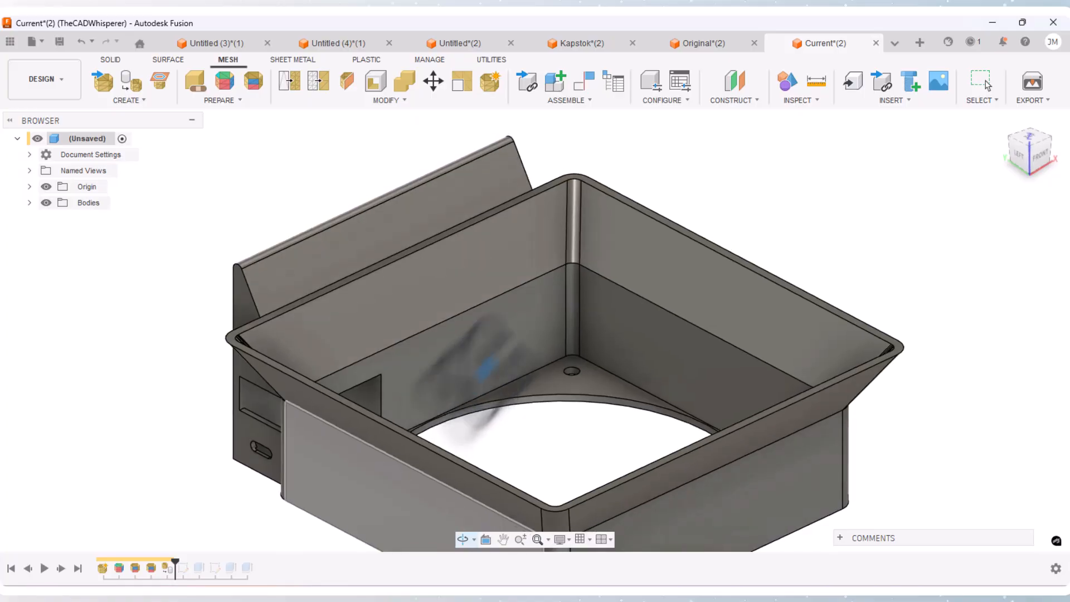
{"action": "scroll", "coordinate": [568, 191], "scroll_direction": "up", "scroll_amount": 5}
{"action": "scroll", "coordinate": [563, 234], "scroll_direction": "down", "scroll_amount": 1}
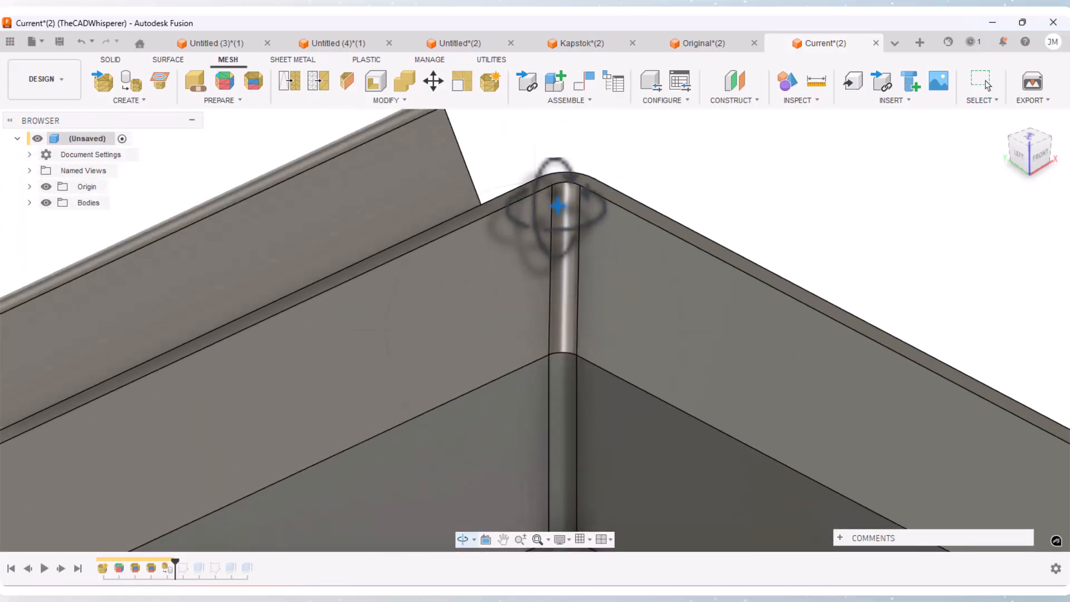
{"action": "scroll", "coordinate": [557, 206], "scroll_direction": "down", "scroll_amount": 5}
{"action": "left_click_drag", "start_coordinate": [554, 296], "coordinate": [565, 179]}
{"action": "scroll", "coordinate": [565, 179], "scroll_direction": "up", "scroll_amount": 6}
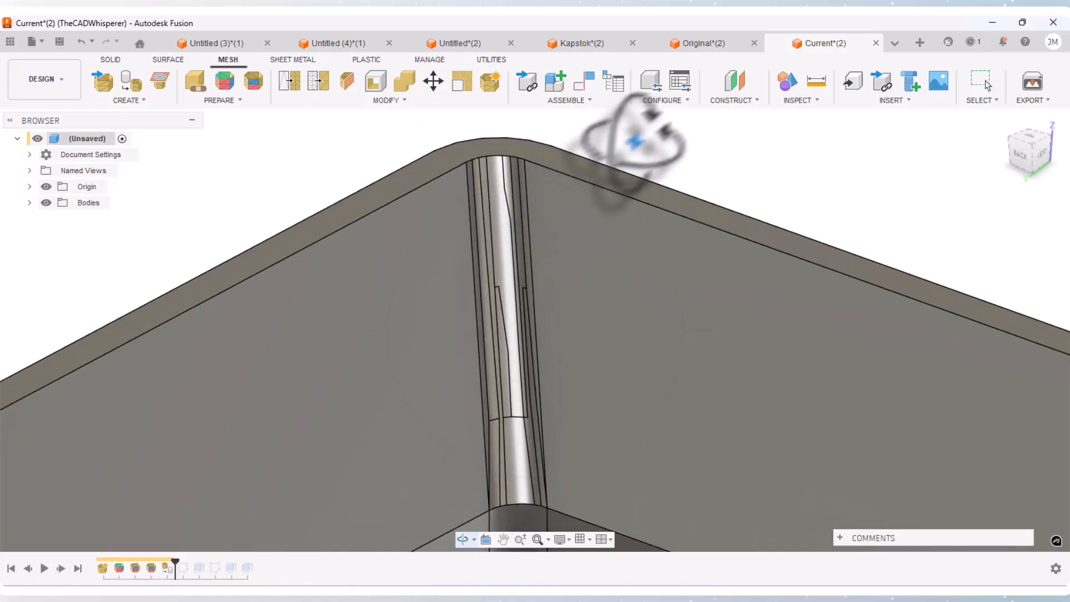
{"action": "right_click", "coordinate": [640, 141]}
{"action": "left_click", "coordinate": [686, 143]}
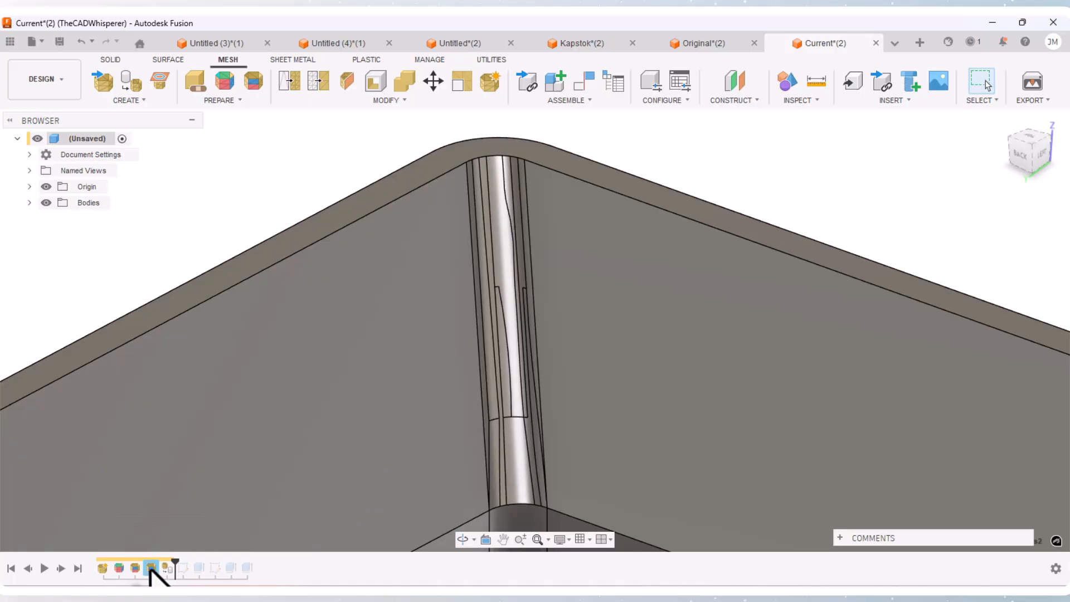
{"action": "right_click", "coordinate": [149, 568]}
{"action": "left_click", "coordinate": [187, 439]}
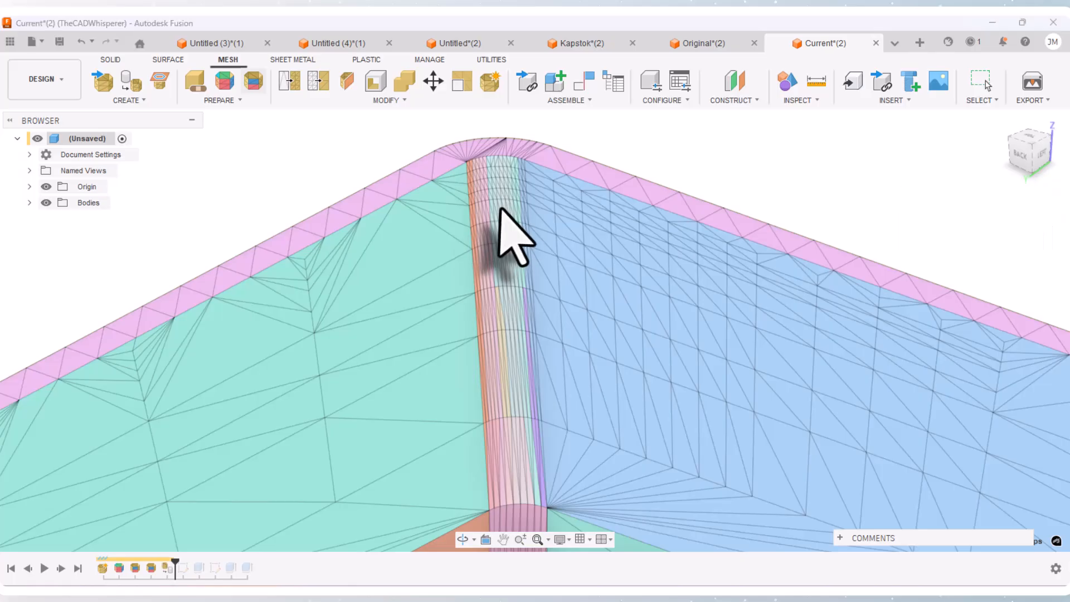
{"action": "scroll", "coordinate": [497, 199], "scroll_direction": "up", "scroll_amount": 5}
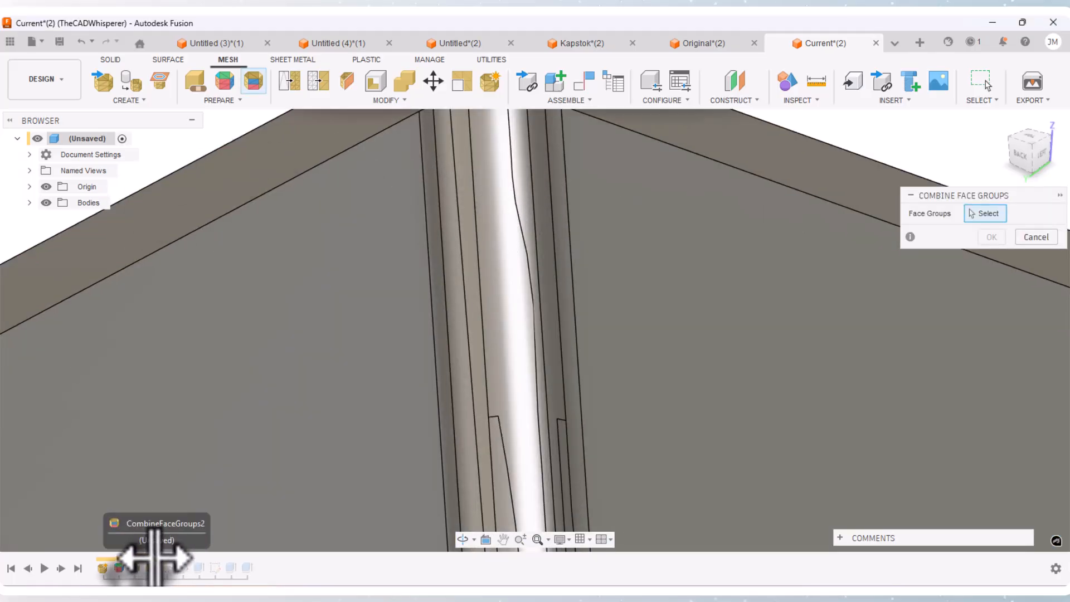
Roll back to before the mesh conversion and combine the 11 face groups on the rim's inner front-right corner into one.
{"action": "left_click_drag", "start_coordinate": [153, 557], "coordinate": [161, 557]}
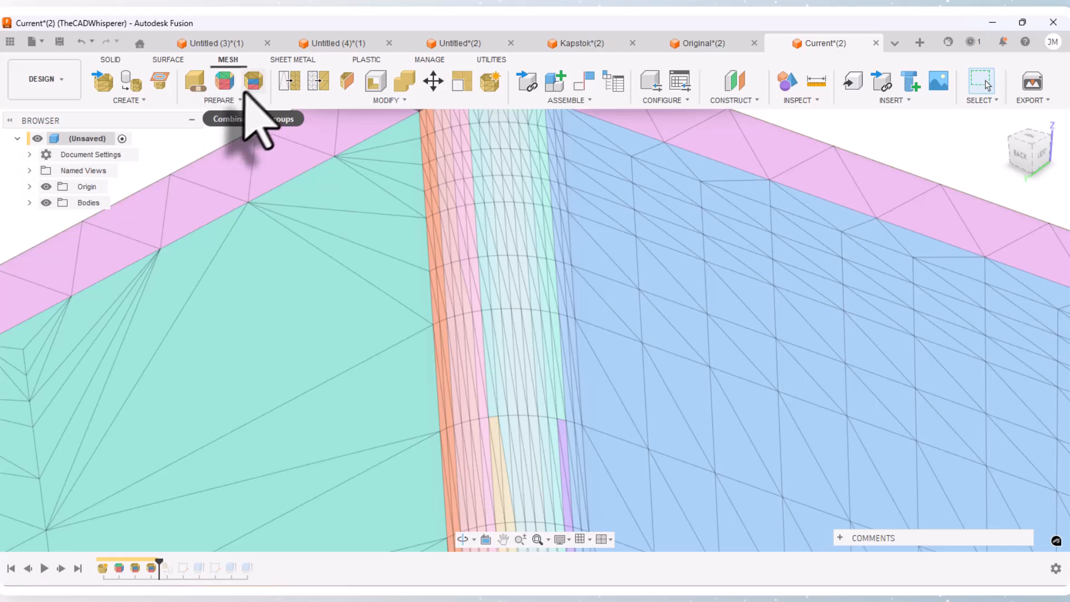
{"action": "left_click", "coordinate": [252, 83]}
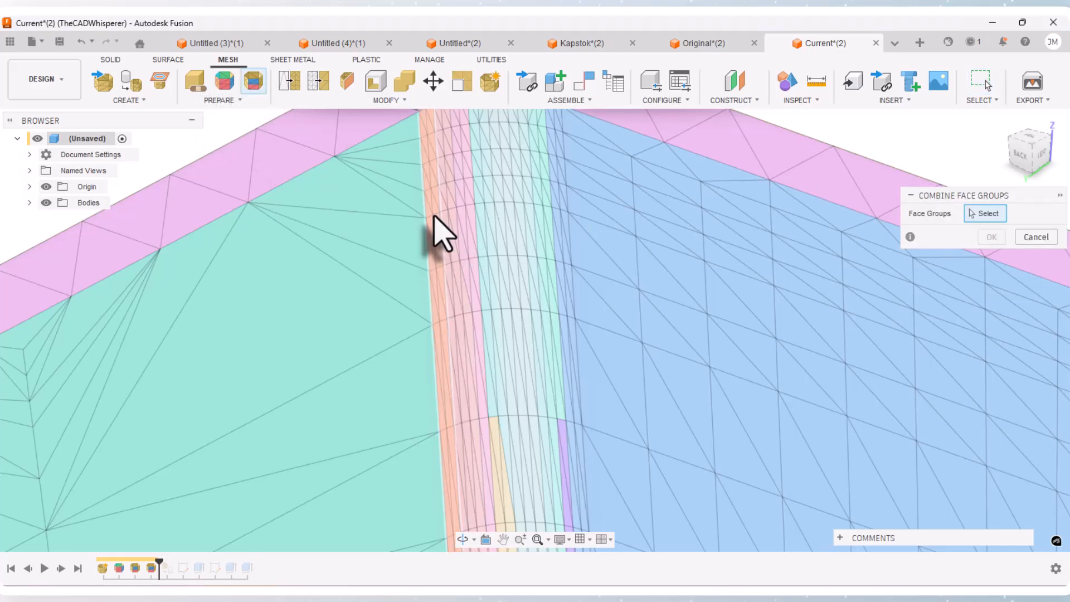
{"action": "left_click", "coordinate": [435, 223]}
{"action": "left_click", "coordinate": [461, 216]}
{"action": "left_click", "coordinate": [482, 221]}
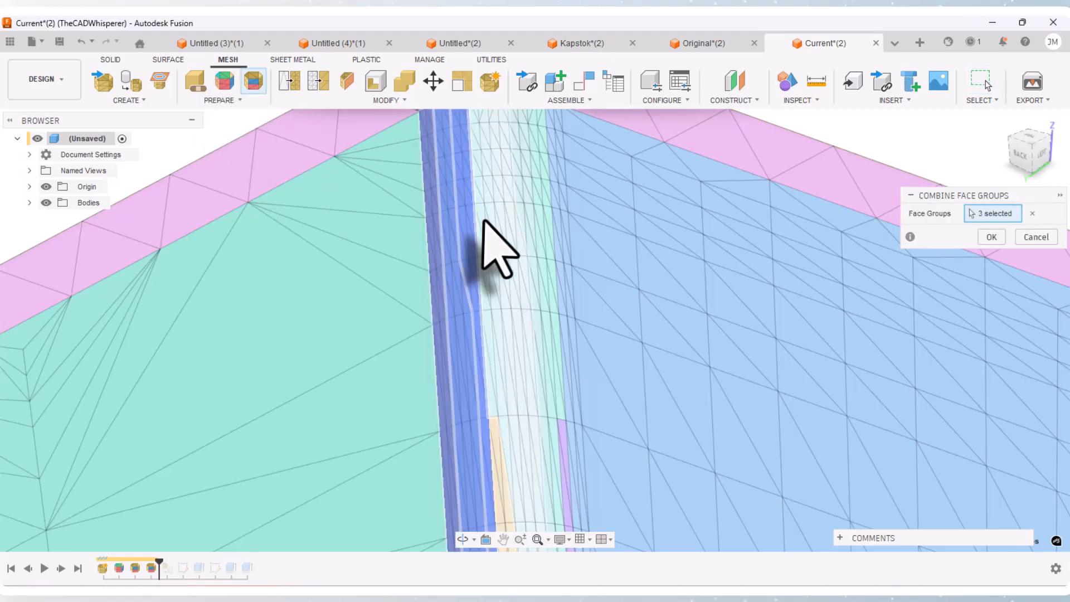
{"action": "left_click", "coordinate": [510, 214]}
{"action": "left_click", "coordinate": [525, 208]}
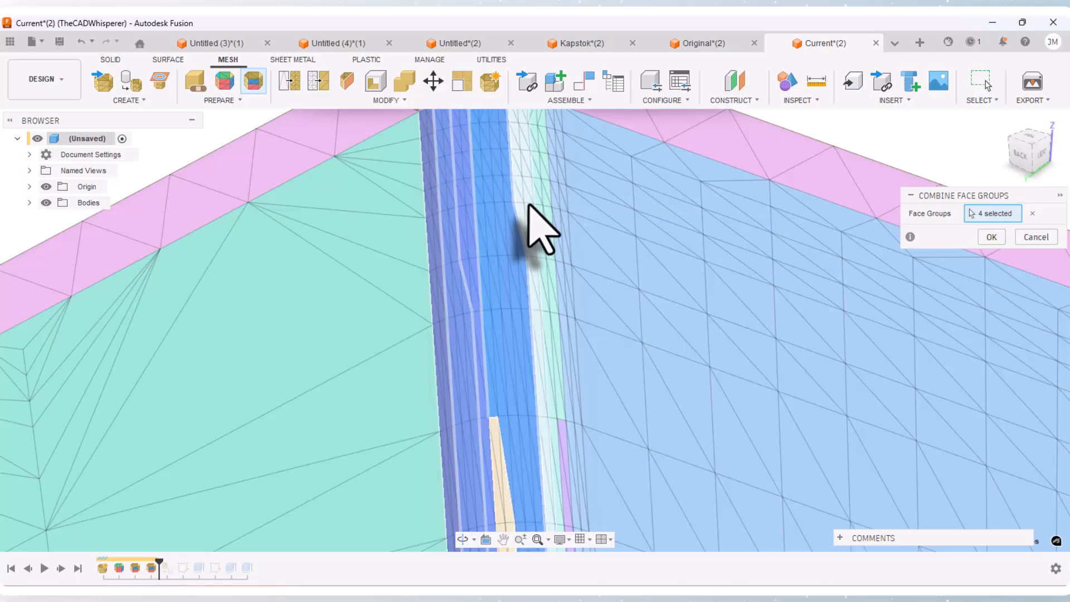
{"action": "left_click", "coordinate": [540, 216]}
{"action": "left_click", "coordinate": [559, 213]}
{"action": "scroll", "coordinate": [557, 206], "scroll_direction": "down", "scroll_amount": 5}
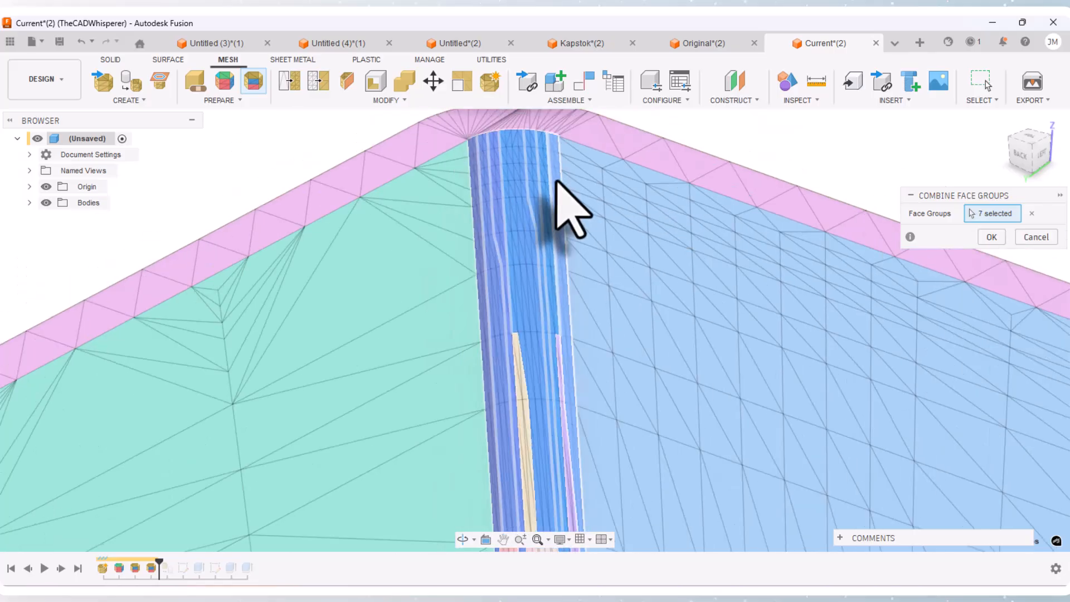
{"action": "scroll", "coordinate": [556, 449], "scroll_direction": "up", "scroll_amount": 8}
{"action": "left_click", "coordinate": [531, 412]}
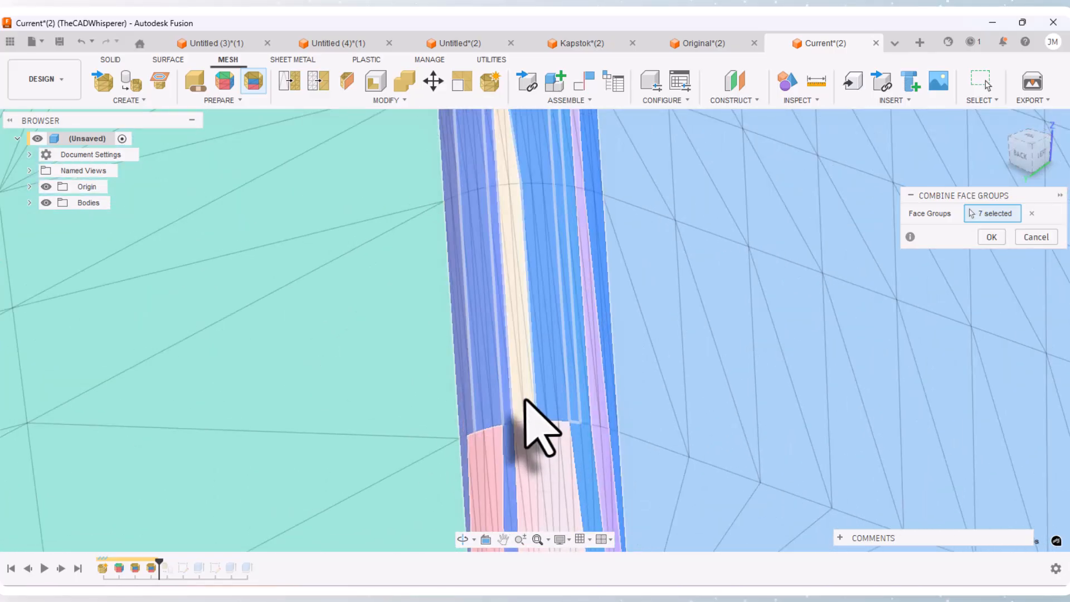
{"action": "left_click", "coordinate": [599, 433]}
{"action": "scroll", "coordinate": [609, 215], "scroll_direction": "down", "scroll_amount": 5}
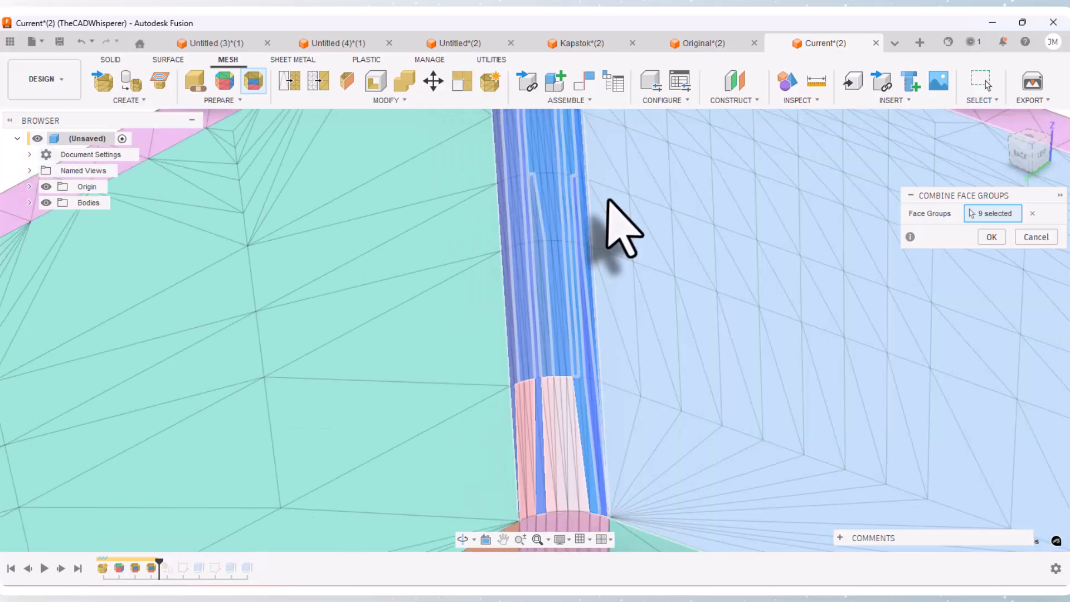
{"action": "scroll", "coordinate": [574, 418], "scroll_direction": "up", "scroll_amount": 5}
{"action": "left_click", "coordinate": [547, 452]}
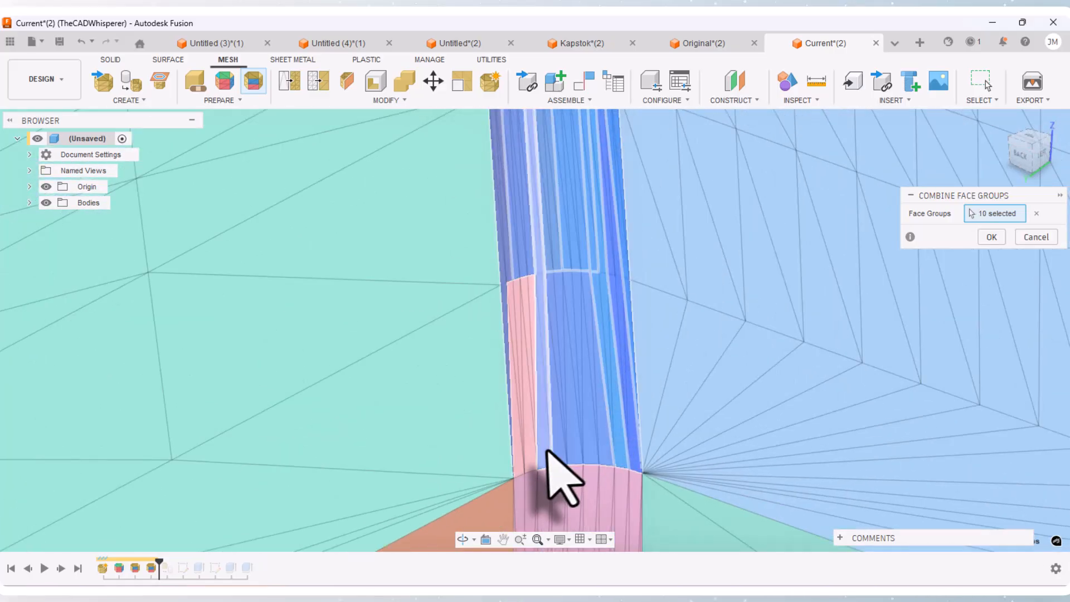
{"action": "left_click", "coordinate": [517, 448]}
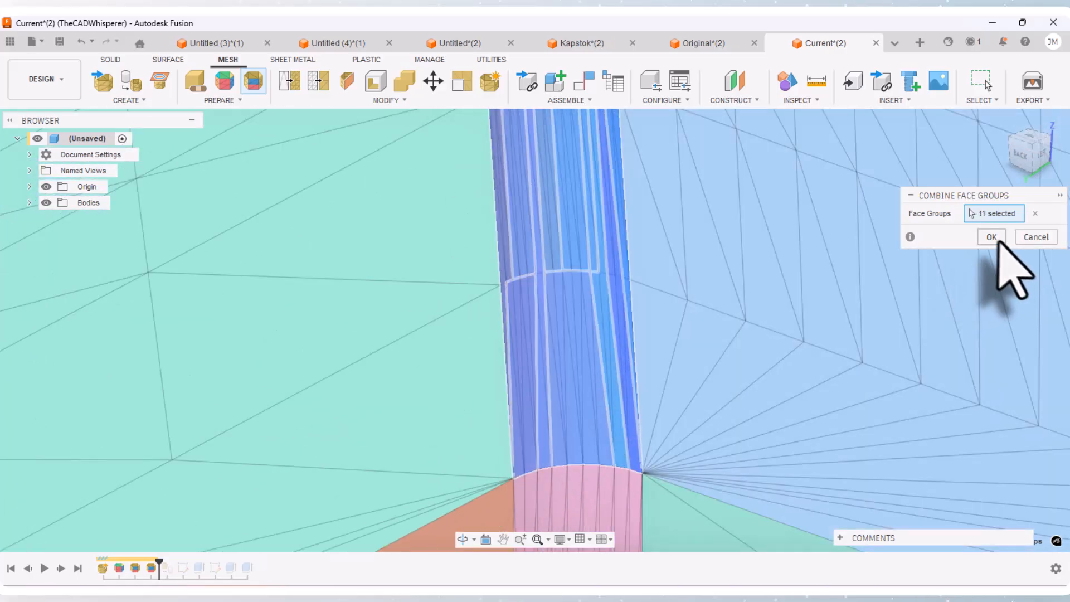
{"action": "left_click", "coordinate": [998, 240]}
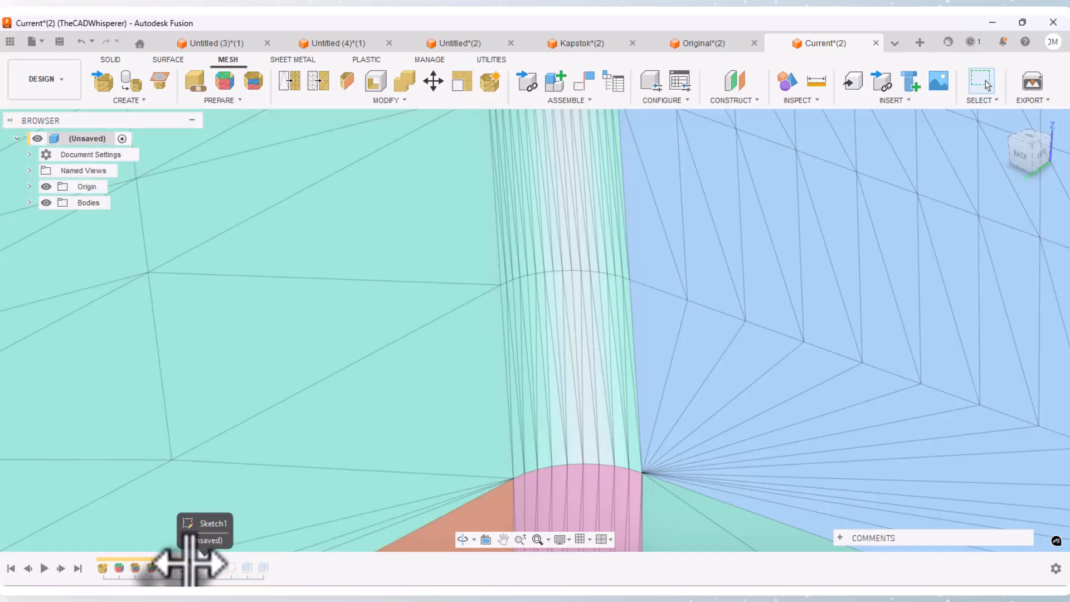
Roll the history forward past the mesh conversion and inspect the inner front-right corner and the outer corner beside the tall back plate.
{"action": "left_click_drag", "start_coordinate": [190, 563], "coordinate": [190, 560]}
{"action": "scroll", "coordinate": [345, 430], "scroll_direction": "down", "scroll_amount": 5}
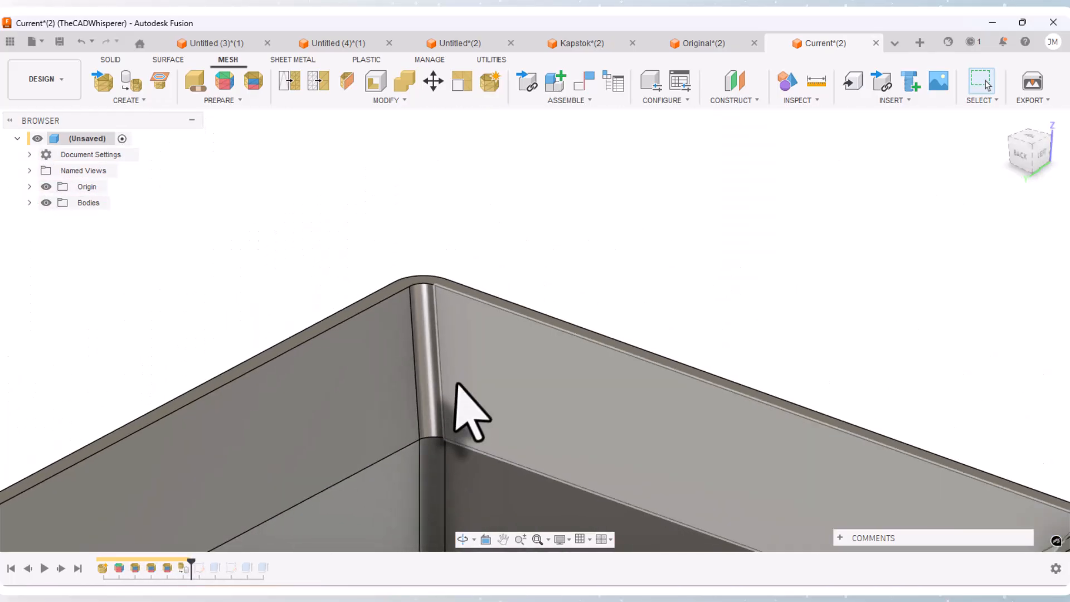
{"action": "scroll", "coordinate": [457, 385], "scroll_direction": "down", "scroll_amount": 5}
{"action": "scroll", "coordinate": [490, 540], "scroll_direction": "up", "scroll_amount": 10}
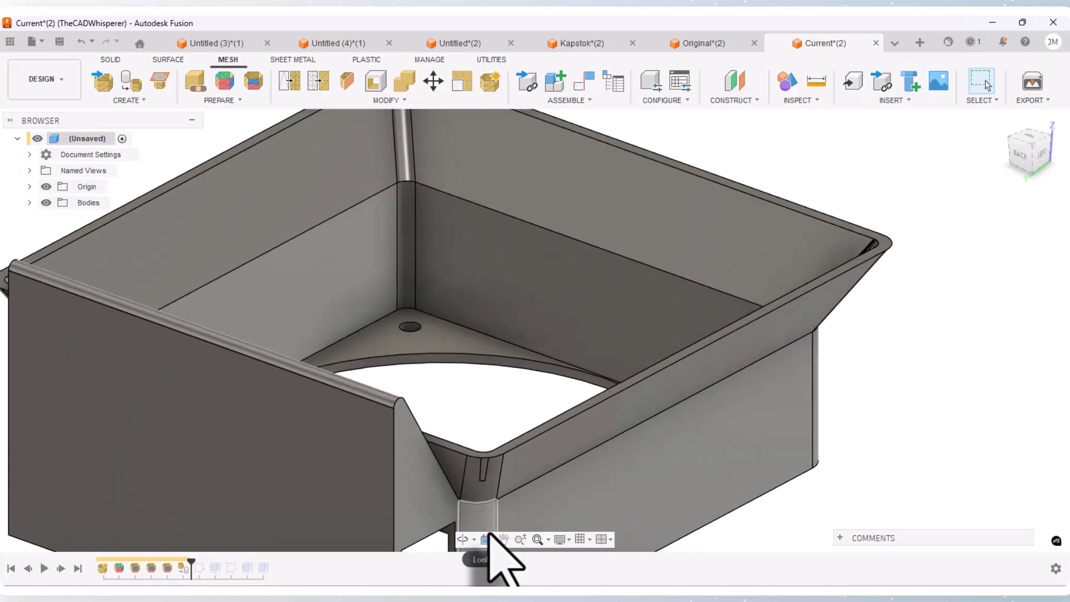
{"action": "scroll", "coordinate": [583, 302], "scroll_direction": "down", "scroll_amount": 2}
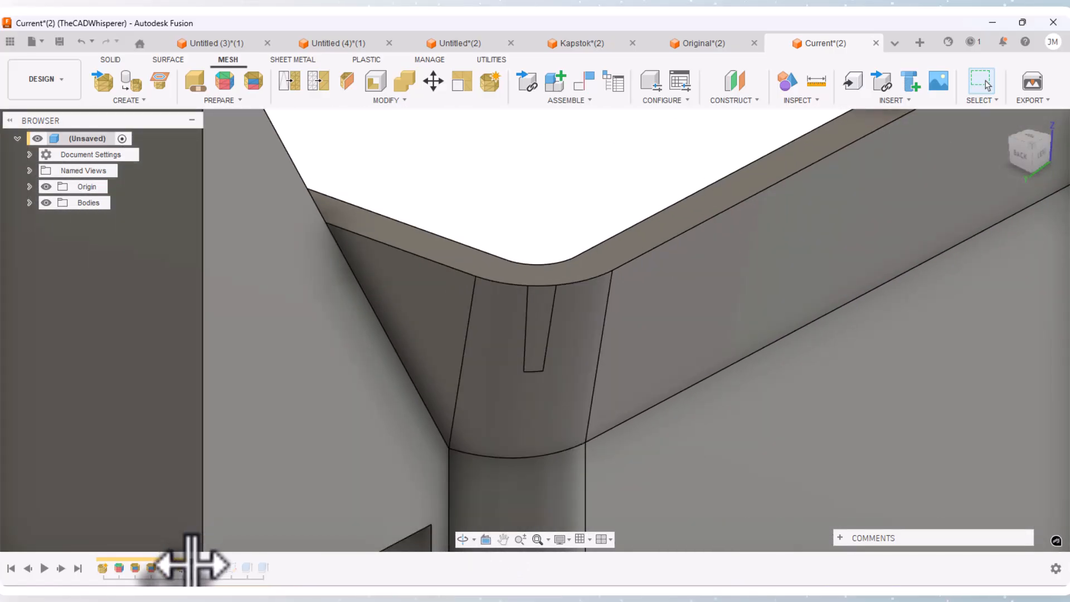
Roll back to before the mesh conversion and combine the two face groups on the rim's outer corner beside the tall plate.
{"action": "left_click_drag", "start_coordinate": [170, 567], "coordinate": [175, 568]}
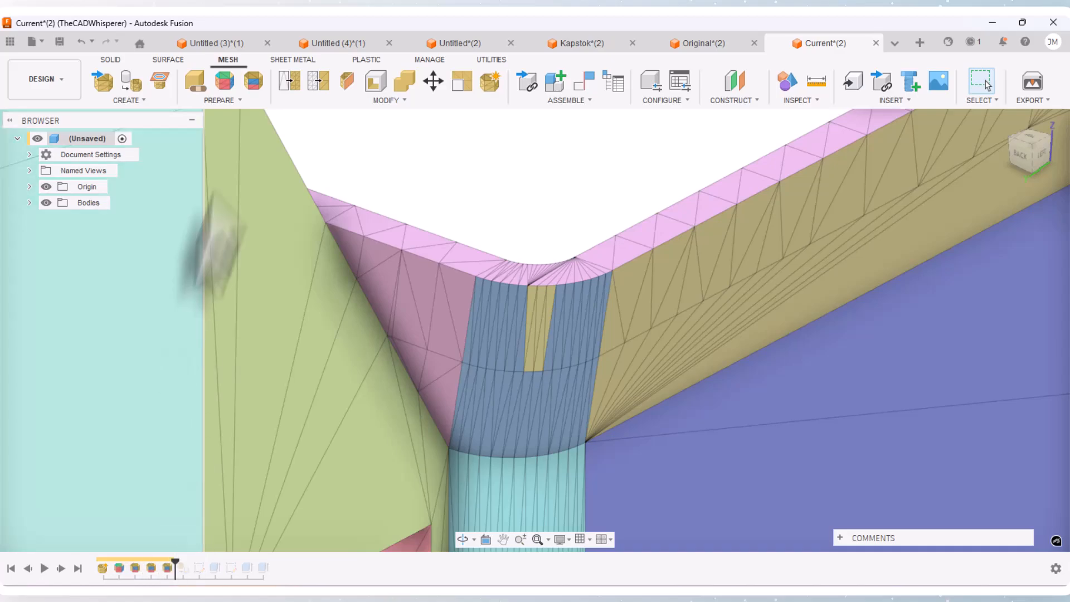
{"action": "left_click", "coordinate": [254, 80]}
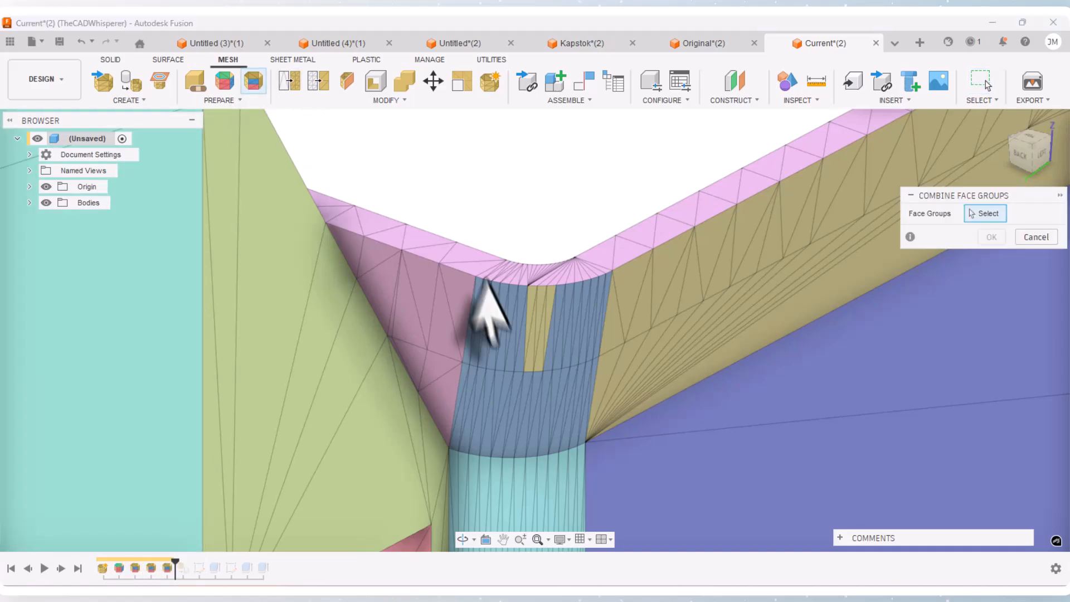
{"action": "left_click", "coordinate": [519, 363]}
{"action": "left_click", "coordinate": [776, 310]}
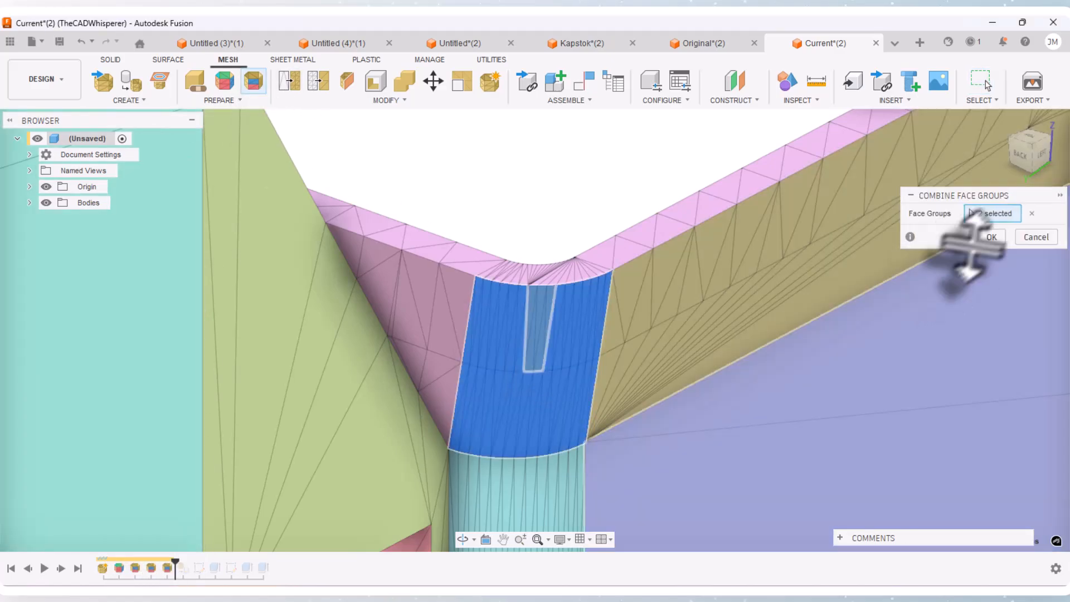
{"action": "left_click", "coordinate": [991, 236]}
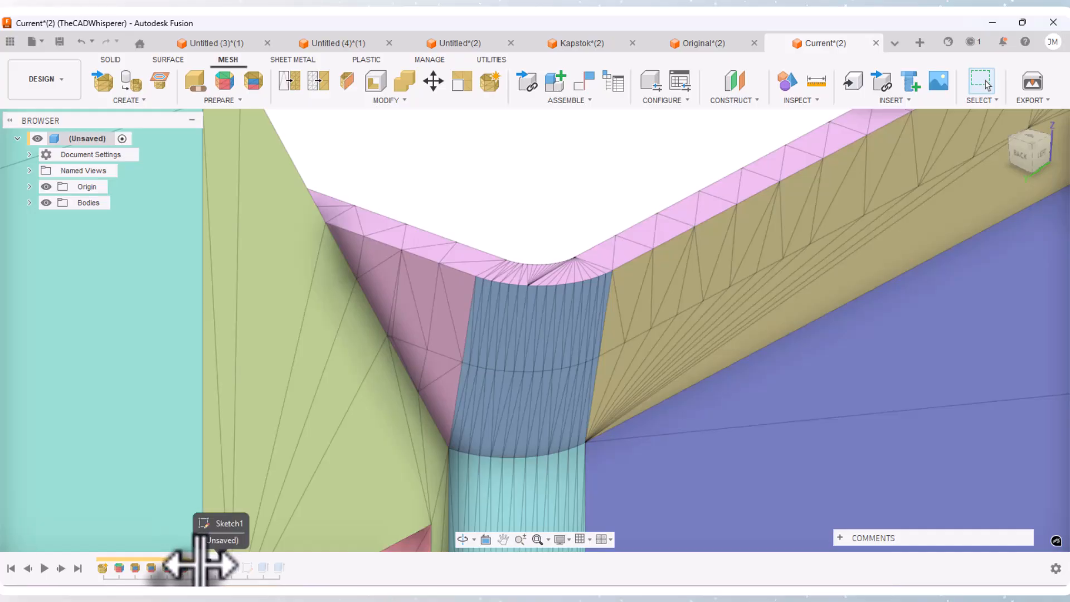
Roll the history forward past the mesh conversion and orbit around the solid to inspect the rim's inner front-left corner.
{"action": "left_click_drag", "start_coordinate": [199, 566], "coordinate": [207, 567]}
{"action": "scroll", "coordinate": [407, 426], "scroll_direction": "down", "scroll_amount": 5}
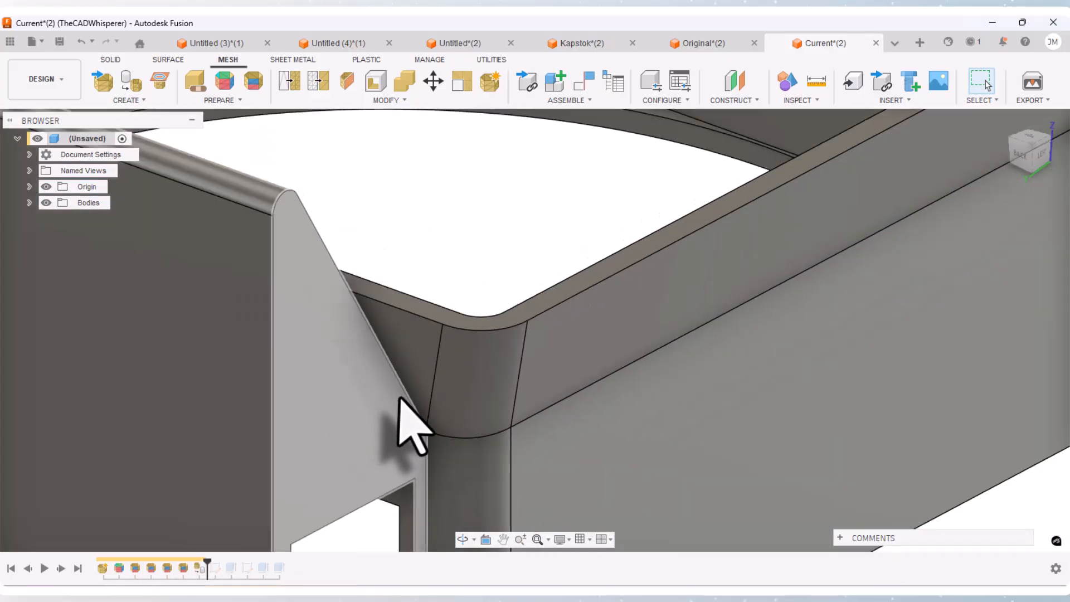
{"action": "scroll", "coordinate": [423, 412], "scroll_direction": "down", "scroll_amount": 4}
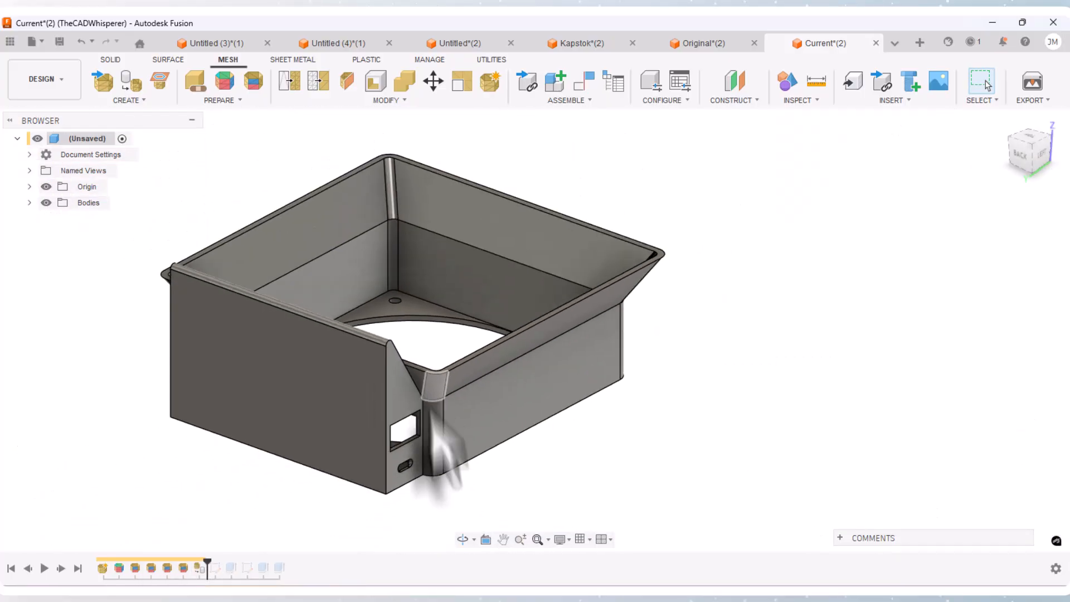
{"action": "left_click", "coordinate": [462, 539]}
{"action": "left_click_drag", "start_coordinate": [447, 502], "coordinate": [568, 507]}
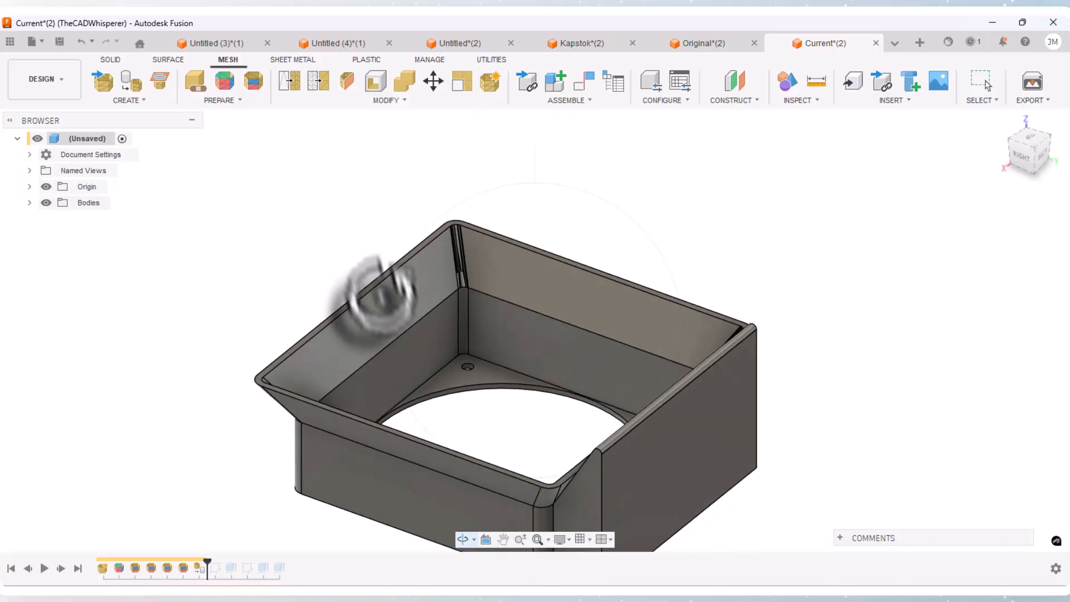
{"action": "scroll", "coordinate": [436, 241], "scroll_direction": "up", "scroll_amount": 5}
{"action": "scroll", "coordinate": [693, 162], "scroll_direction": "up", "scroll_amount": 8}
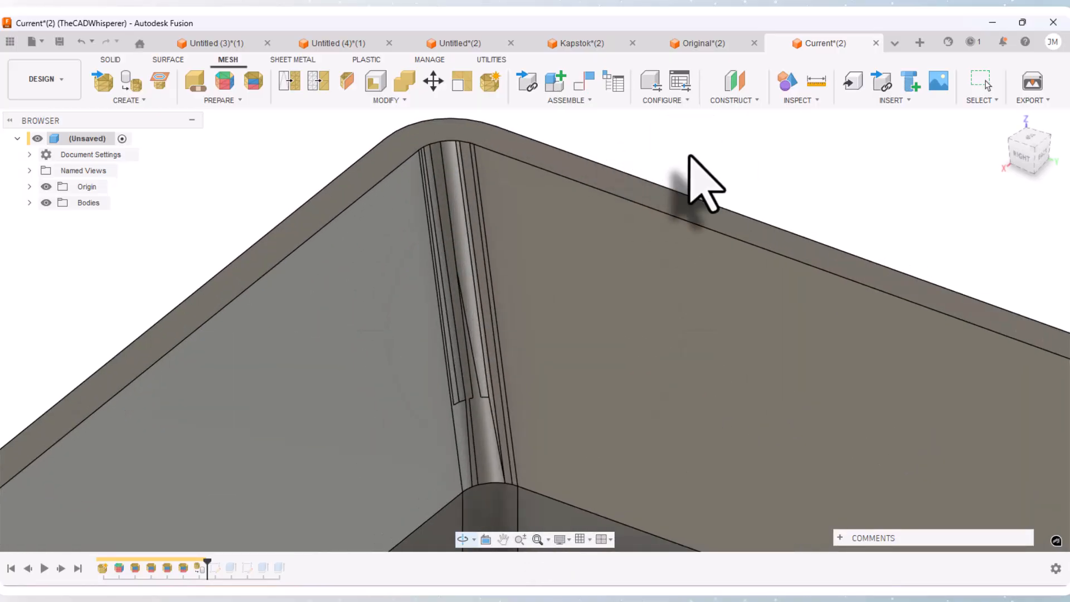
{"action": "right_click", "coordinate": [691, 156]}
{"action": "left_click", "coordinate": [726, 151]}
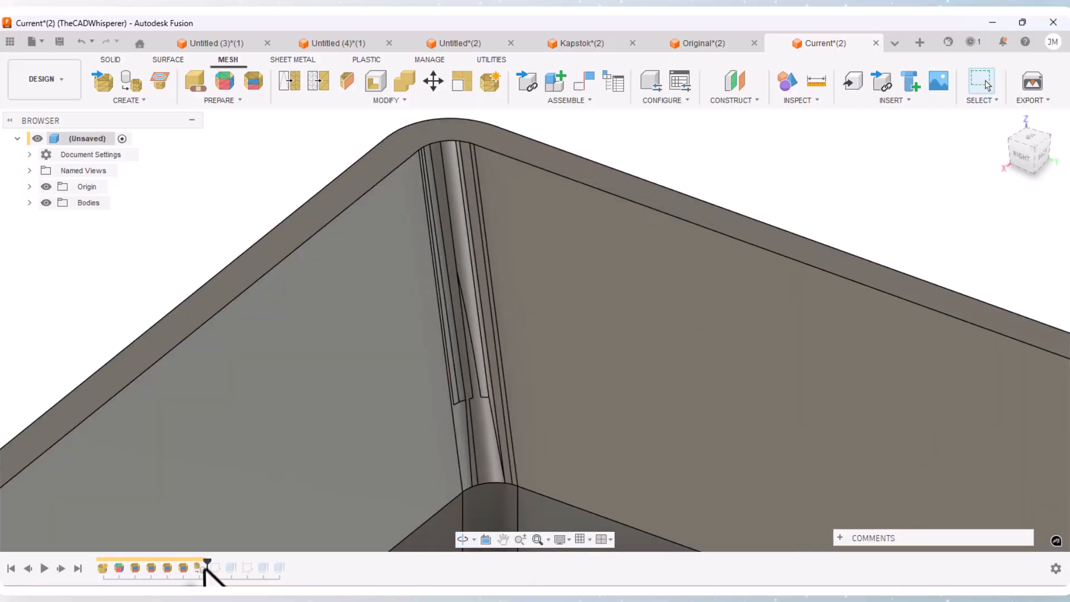
Roll back to before the mesh conversion and combine the nine face groups on the rim's inner front-left corner into one.
{"action": "left_click_drag", "start_coordinate": [206, 562], "coordinate": [191, 562]}
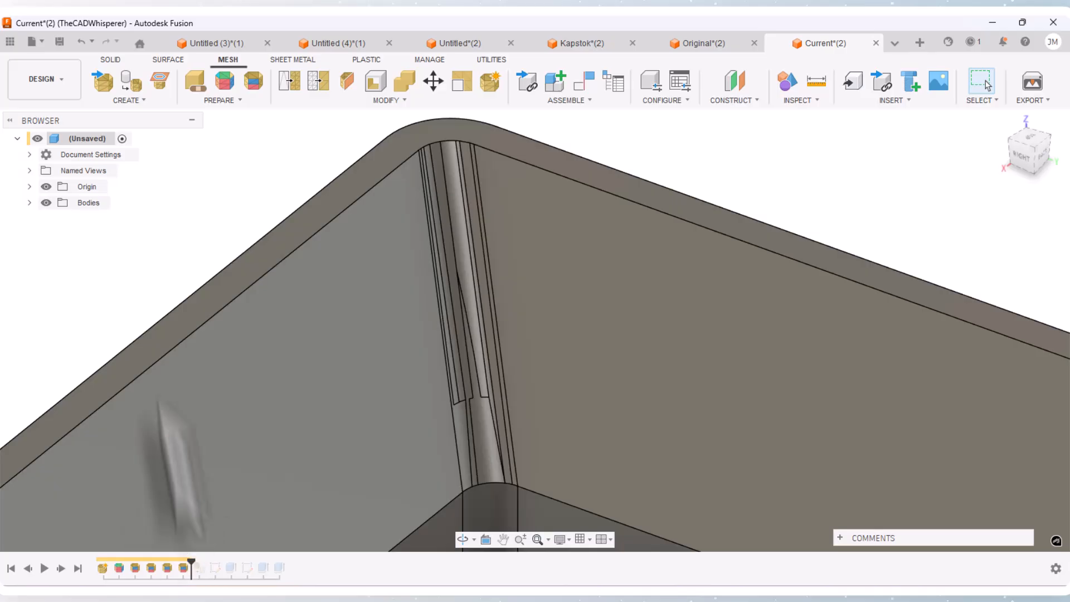
{"action": "left_click", "coordinate": [253, 81]}
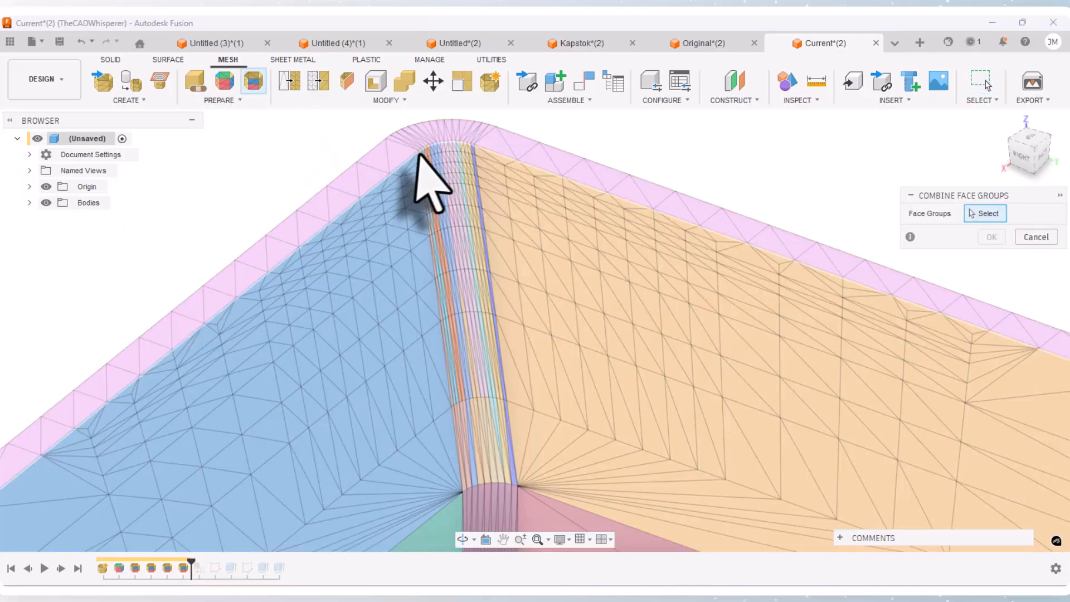
{"action": "scroll", "coordinate": [430, 178], "scroll_direction": "up", "scroll_amount": 8}
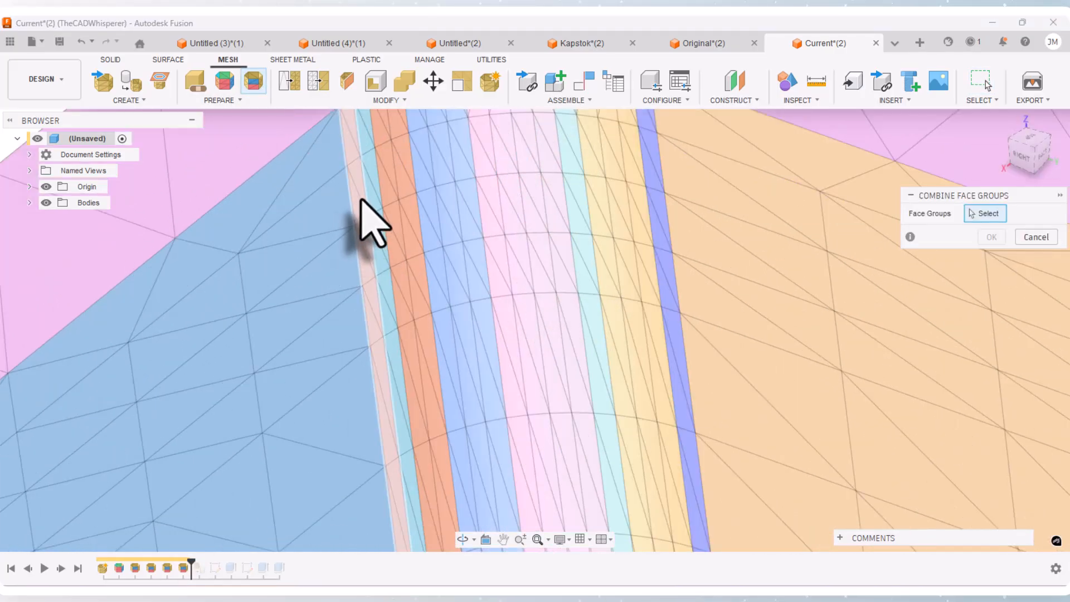
{"action": "left_click", "coordinate": [359, 208]}
{"action": "left_click", "coordinate": [376, 199]}
{"action": "left_click", "coordinate": [405, 192]}
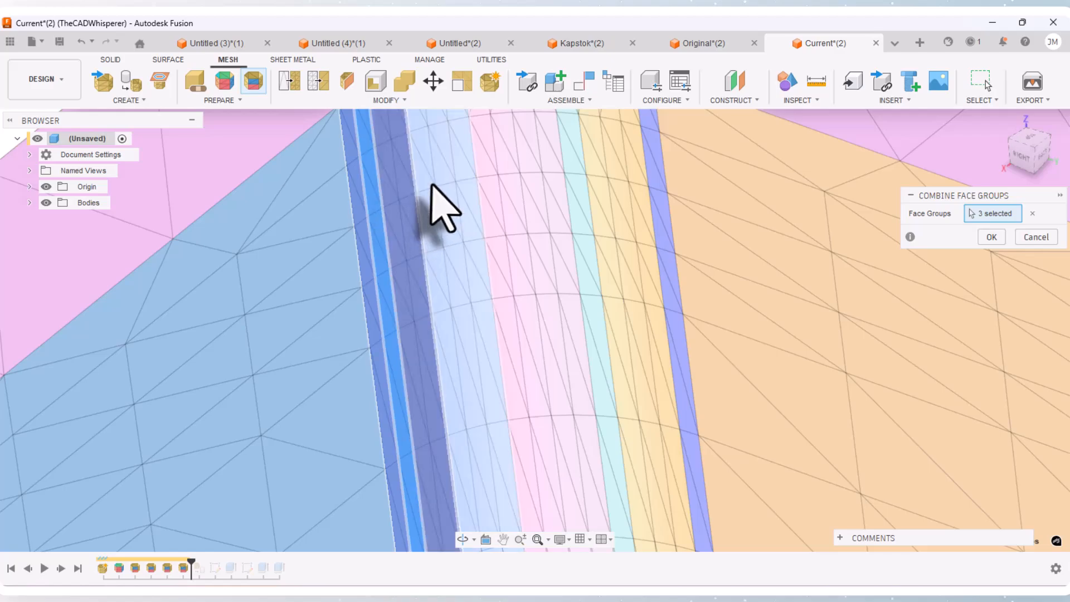
{"action": "left_click", "coordinate": [453, 209]}
{"action": "left_click", "coordinate": [518, 206]}
{"action": "left_click", "coordinate": [563, 212]}
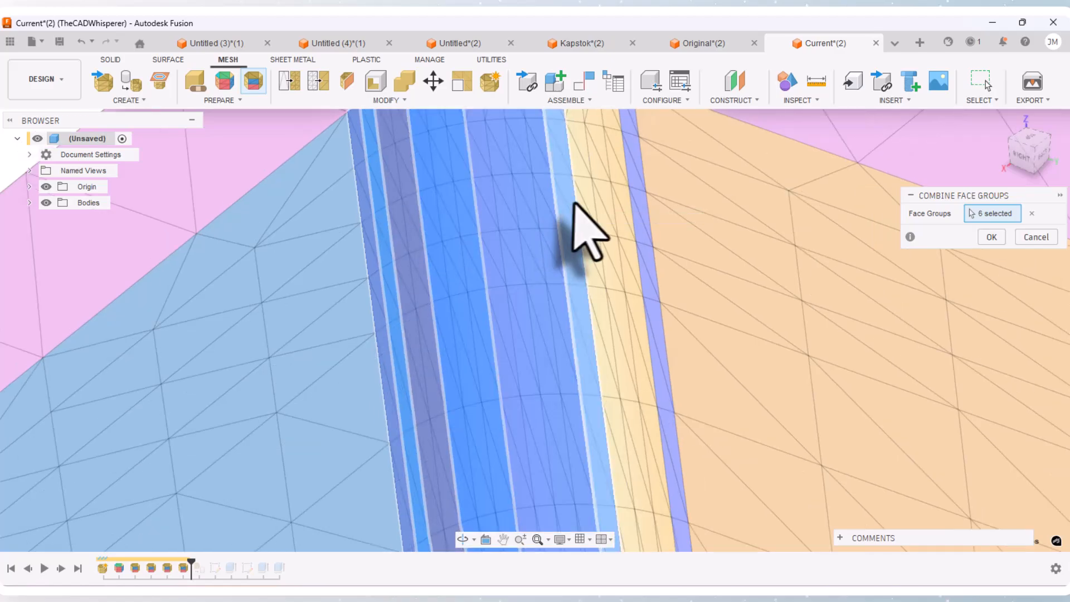
{"action": "left_click", "coordinate": [596, 201]}
{"action": "scroll", "coordinate": [592, 187], "scroll_direction": "down", "scroll_amount": 5}
{"action": "scroll", "coordinate": [602, 186], "scroll_direction": "up", "scroll_amount": 6}
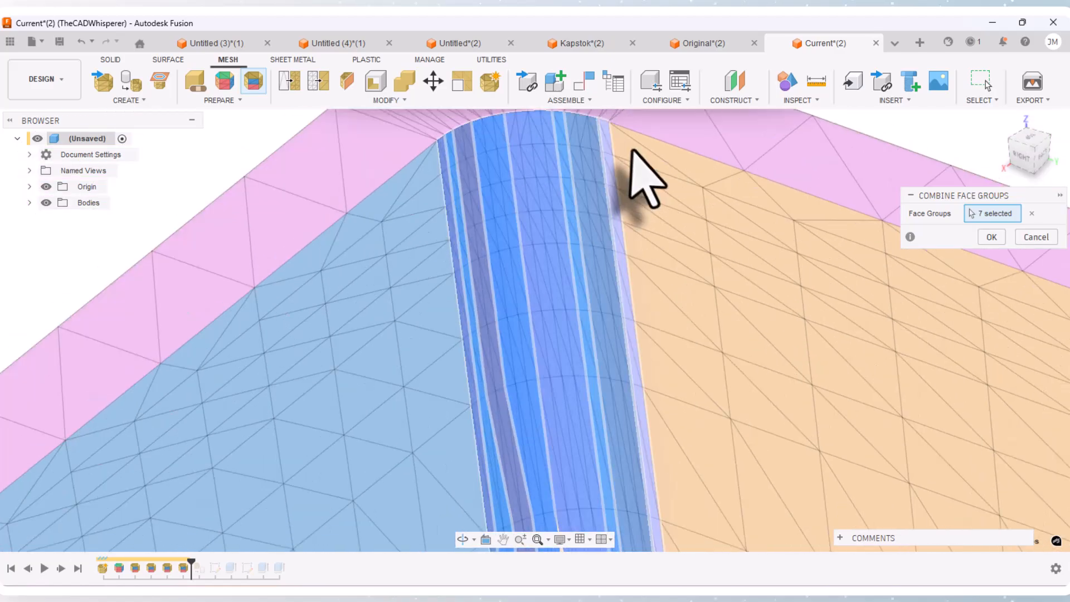
{"action": "left_click", "coordinate": [585, 192]}
{"action": "scroll", "coordinate": [566, 173], "scroll_direction": "down", "scroll_amount": 6}
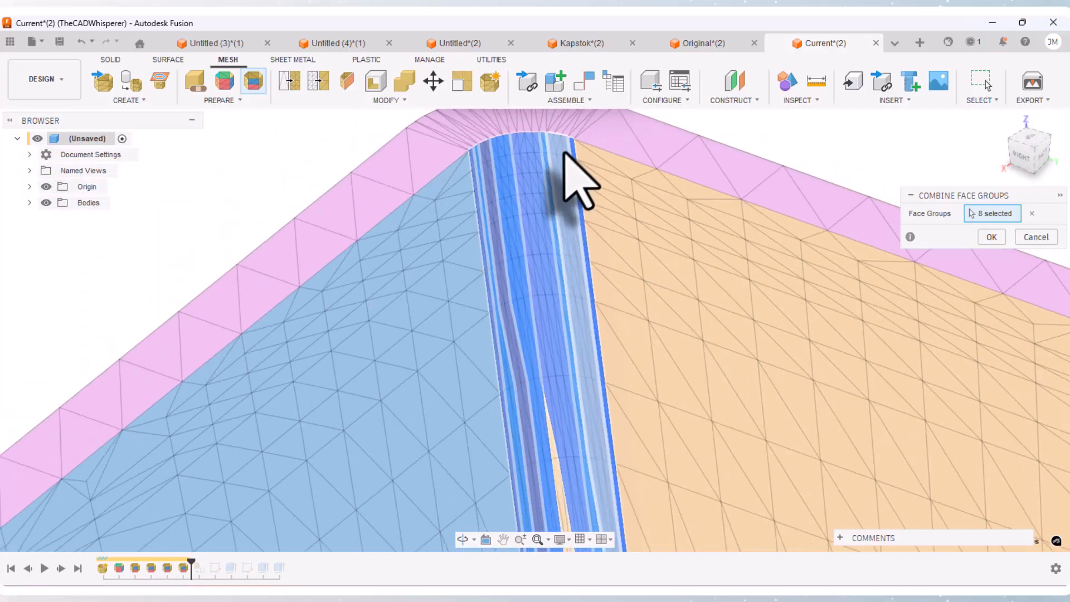
{"action": "scroll", "coordinate": [593, 429], "scroll_direction": "up", "scroll_amount": 5}
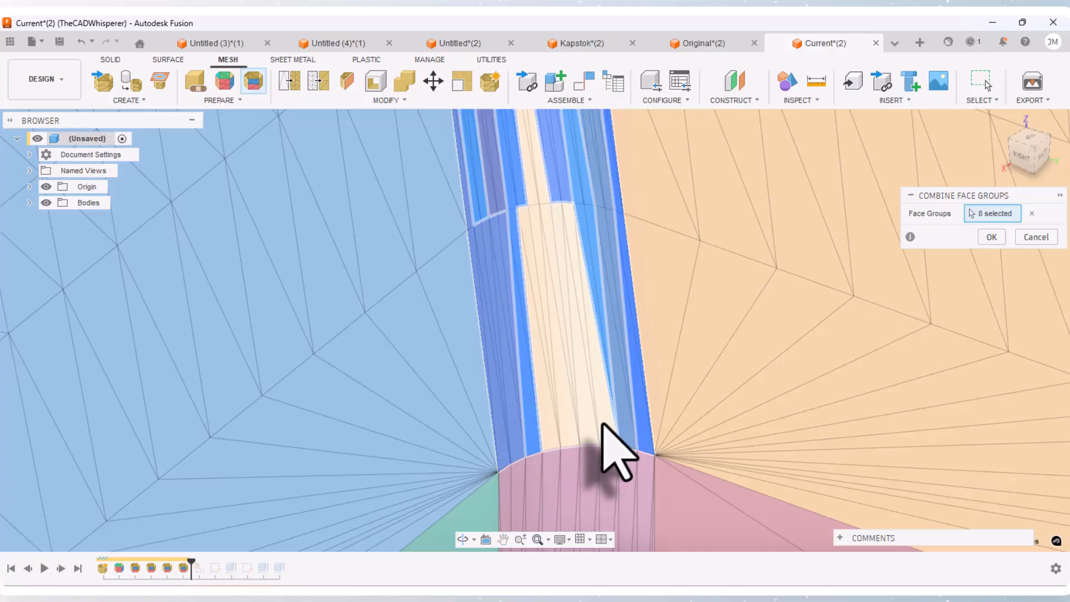
{"action": "left_click", "coordinate": [603, 425]}
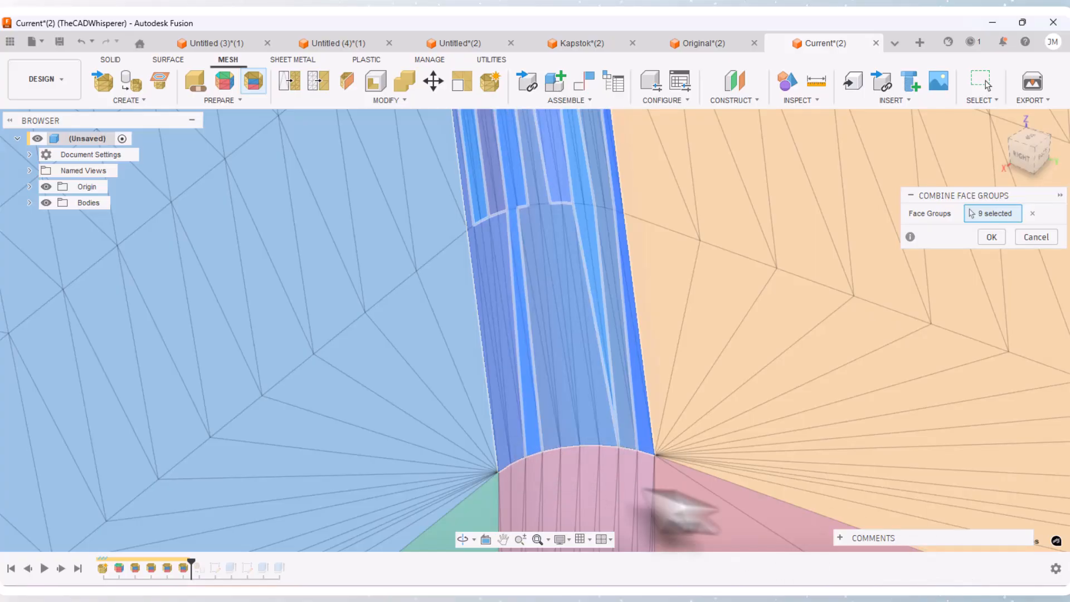
{"action": "scroll", "coordinate": [677, 507], "scroll_direction": "down", "scroll_amount": 5}
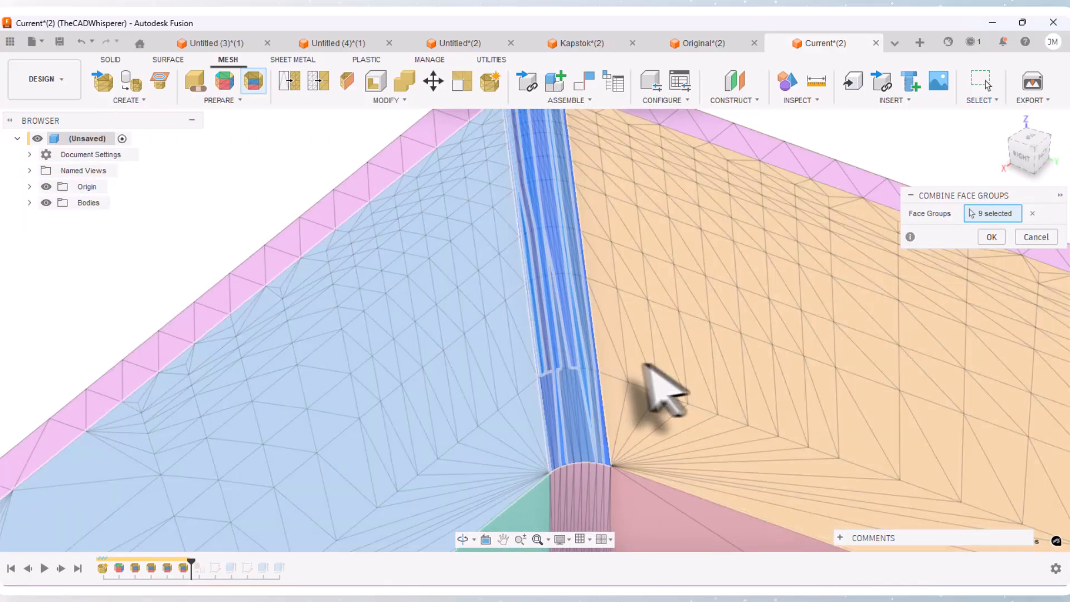
{"action": "left_click", "coordinate": [991, 236]}
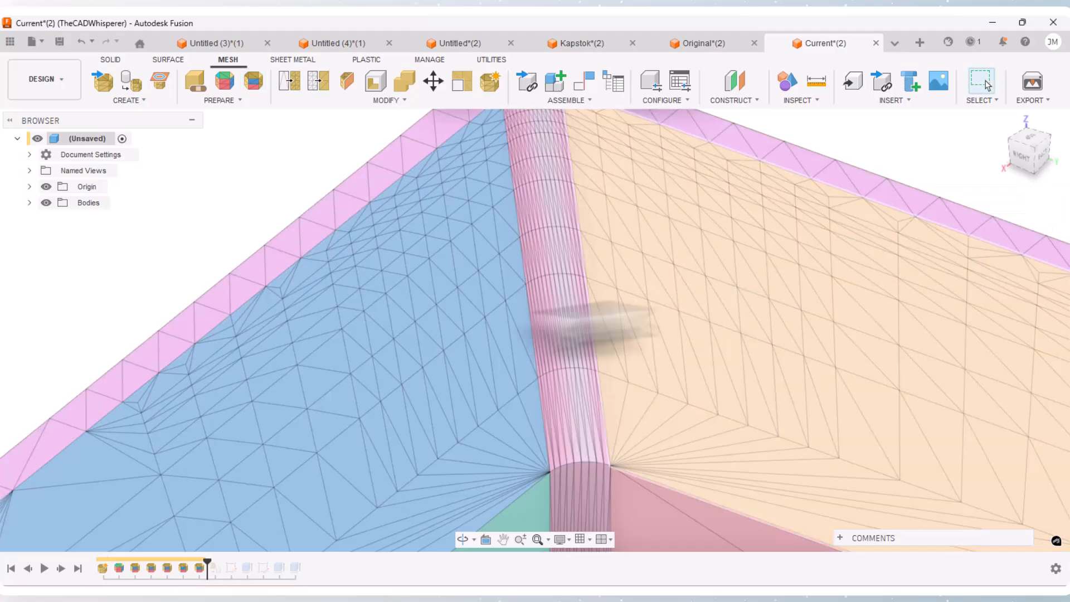
Roll the history forward past the mesh conversion and place the conversion after the last face group combination.
{"action": "left_click_drag", "start_coordinate": [203, 560], "coordinate": [225, 559]}
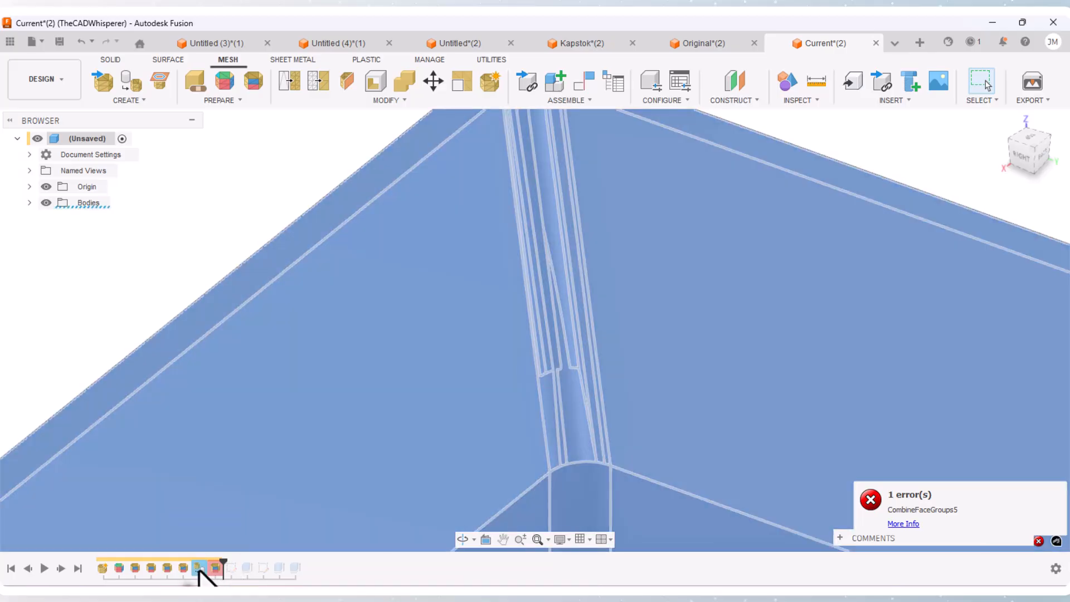
{"action": "left_click", "coordinate": [199, 568]}
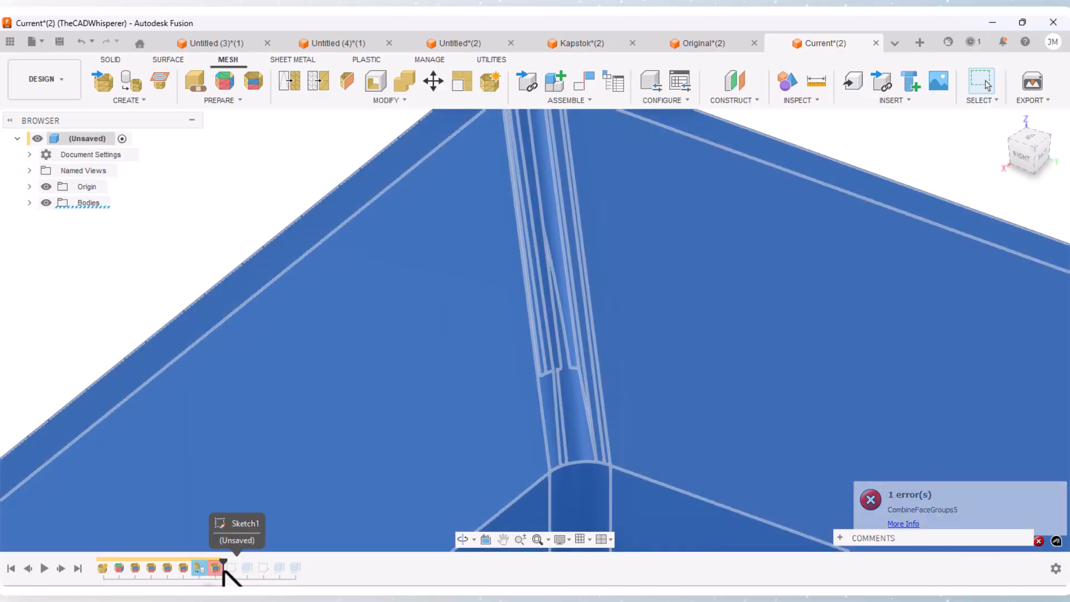
{"action": "key", "text": "Escape"}
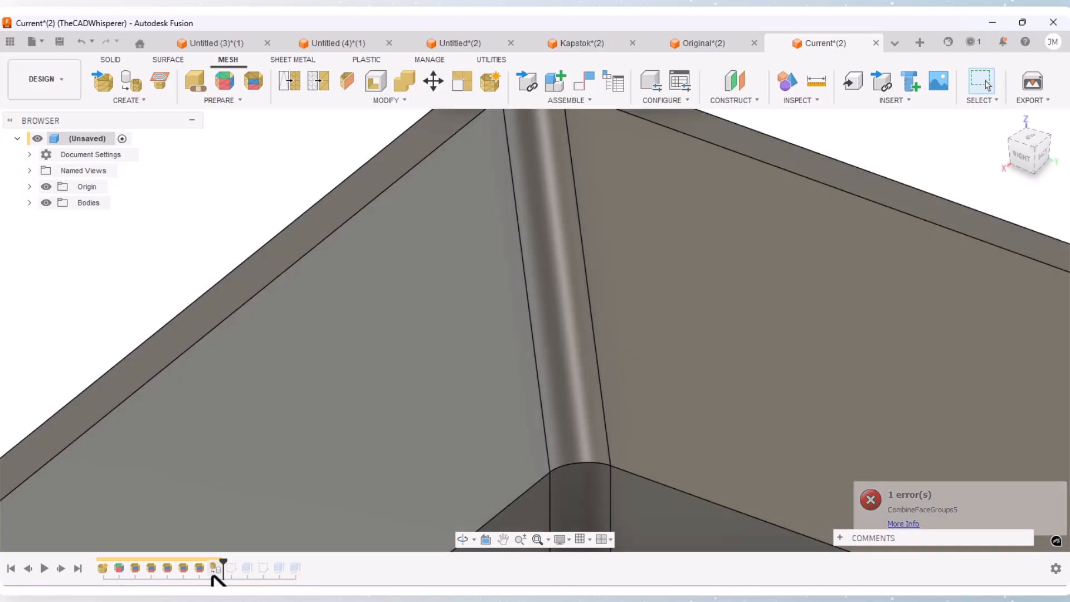
Orbit around the solid and inspect the rim's inner back-left corner beside the wall with the rectangular opening.
{"action": "scroll", "coordinate": [490, 293], "scroll_direction": "down", "scroll_amount": 10}
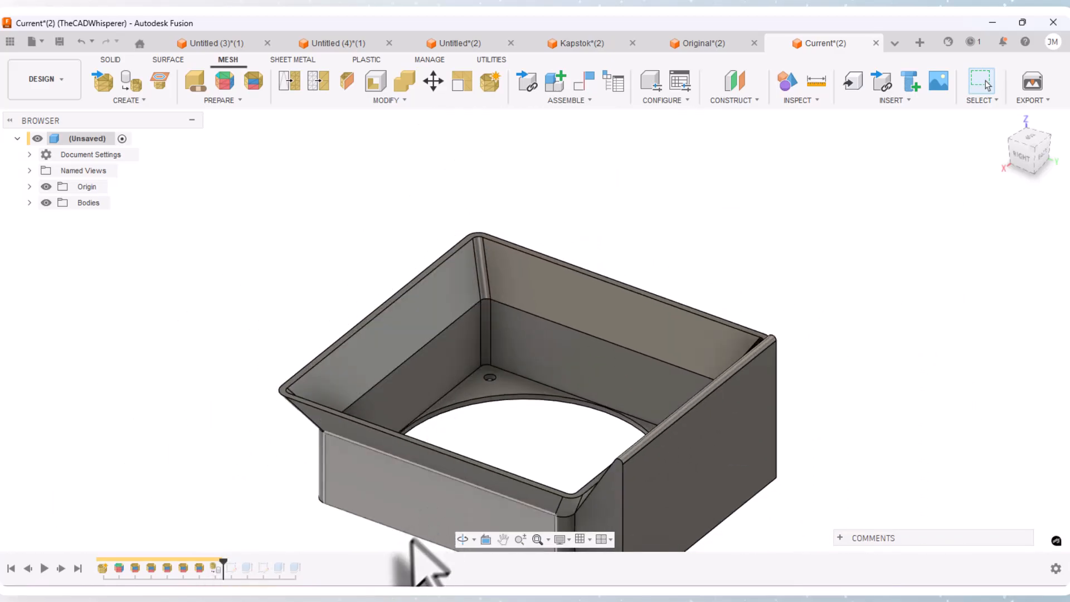
{"action": "scroll", "coordinate": [415, 390], "scroll_direction": "down", "scroll_amount": 2}
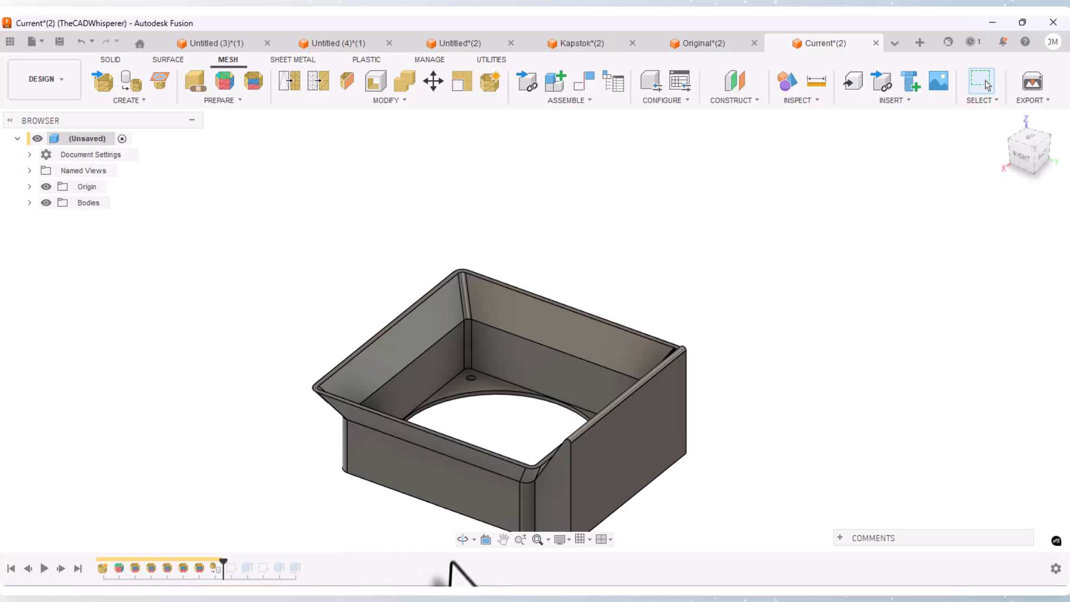
{"action": "left_click", "coordinate": [462, 538]}
{"action": "left_click_drag", "start_coordinate": [453, 514], "coordinate": [567, 495]}
{"action": "scroll", "coordinate": [630, 245], "scroll_direction": "up", "scroll_amount": 10}
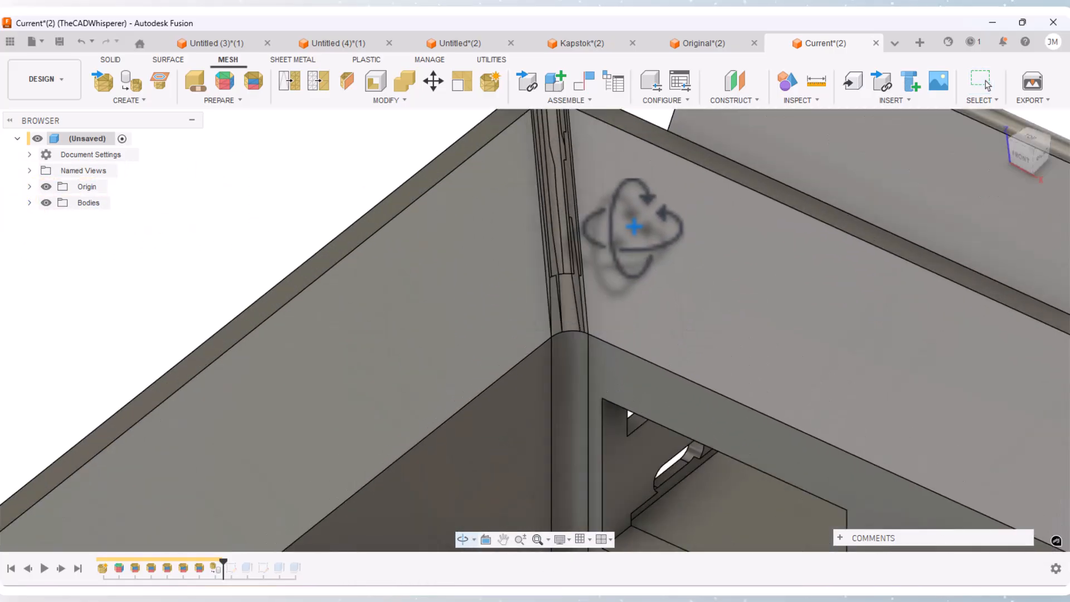
{"action": "left_click_drag", "start_coordinate": [634, 226], "coordinate": [501, 358]}
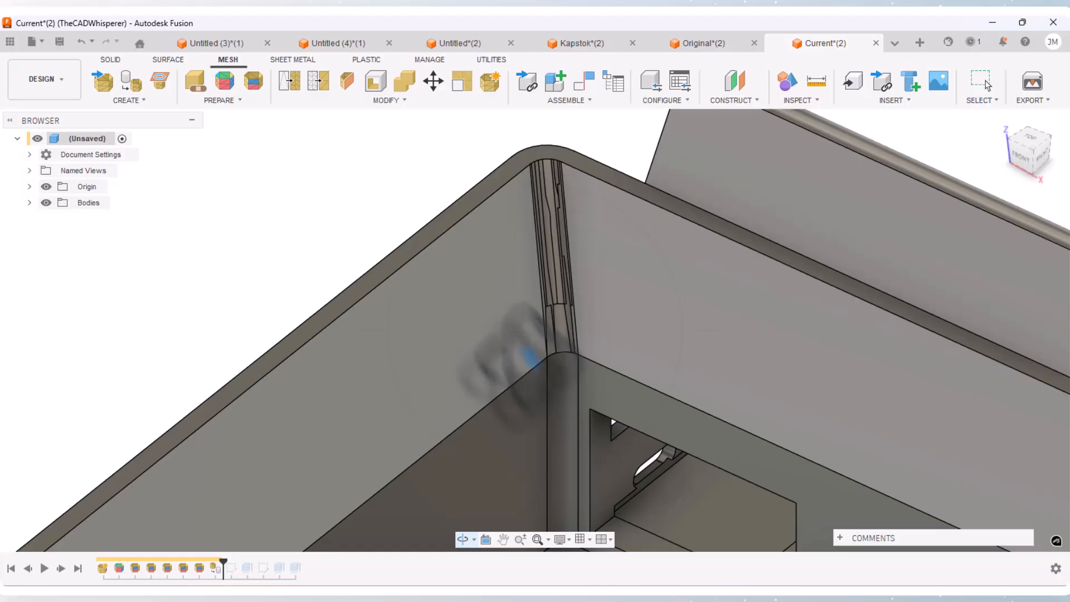
{"action": "right_click", "coordinate": [419, 220]}
{"action": "left_click", "coordinate": [462, 217]}
{"action": "scroll", "coordinate": [566, 135], "scroll_direction": "up", "scroll_amount": 5}
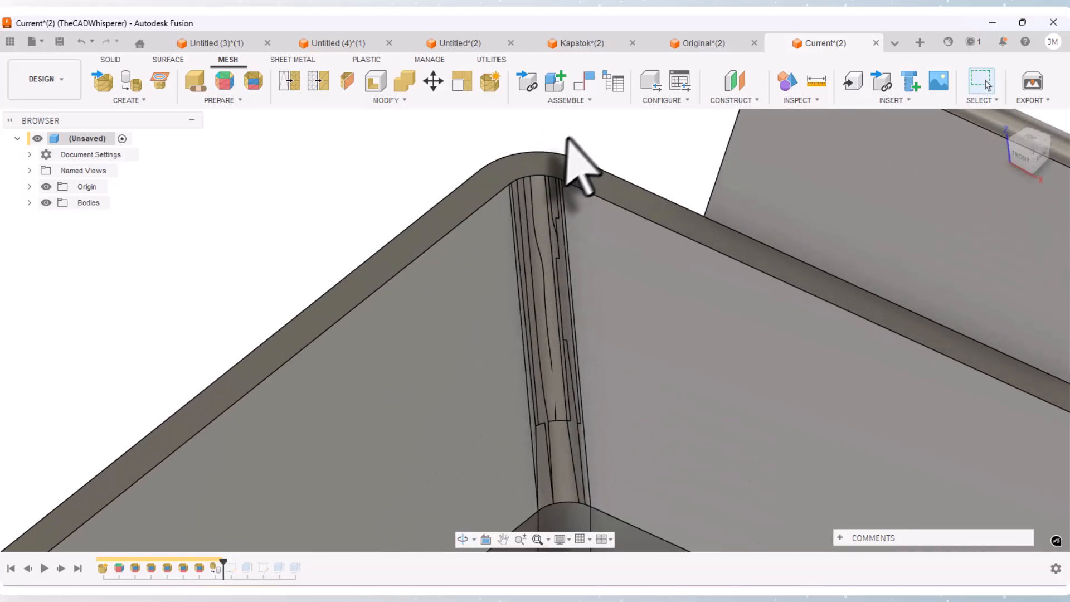
{"action": "scroll", "coordinate": [554, 210], "scroll_direction": "down", "scroll_amount": 2}
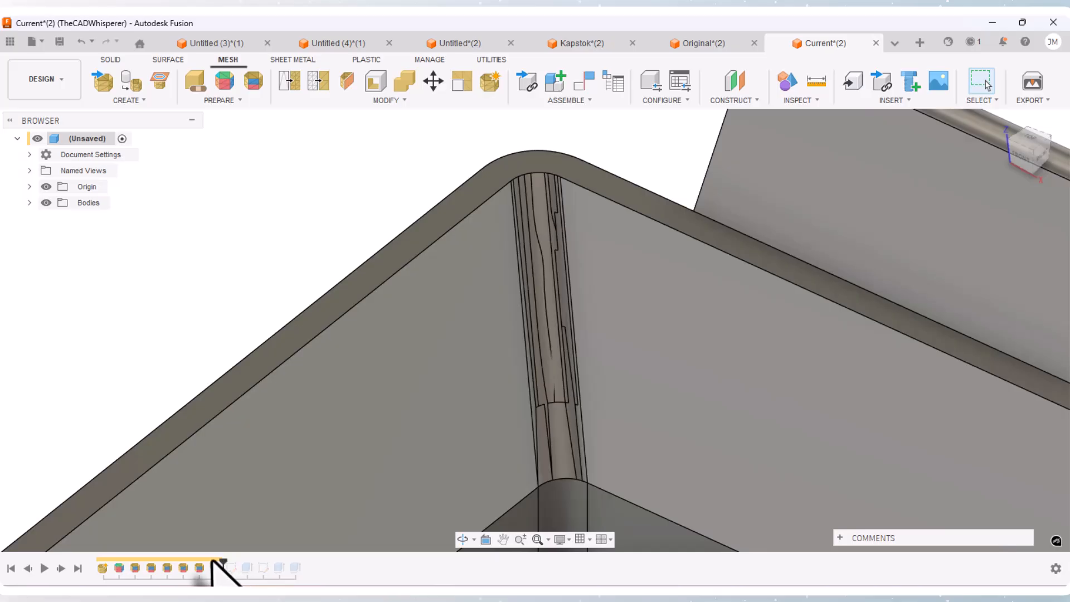
Roll back to before the mesh conversion and combine eleven face groups on the rim's inner back-left corner into one.
{"action": "left_click_drag", "start_coordinate": [223, 563], "coordinate": [207, 564]}
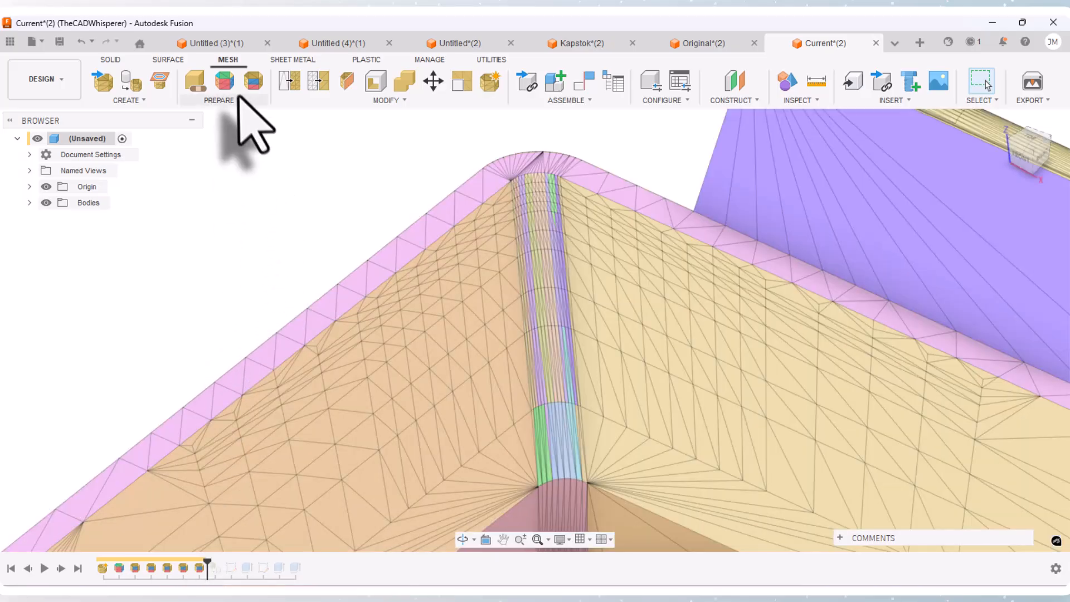
{"action": "left_click", "coordinate": [253, 81]}
{"action": "scroll", "coordinate": [495, 227], "scroll_direction": "up", "scroll_amount": 3}
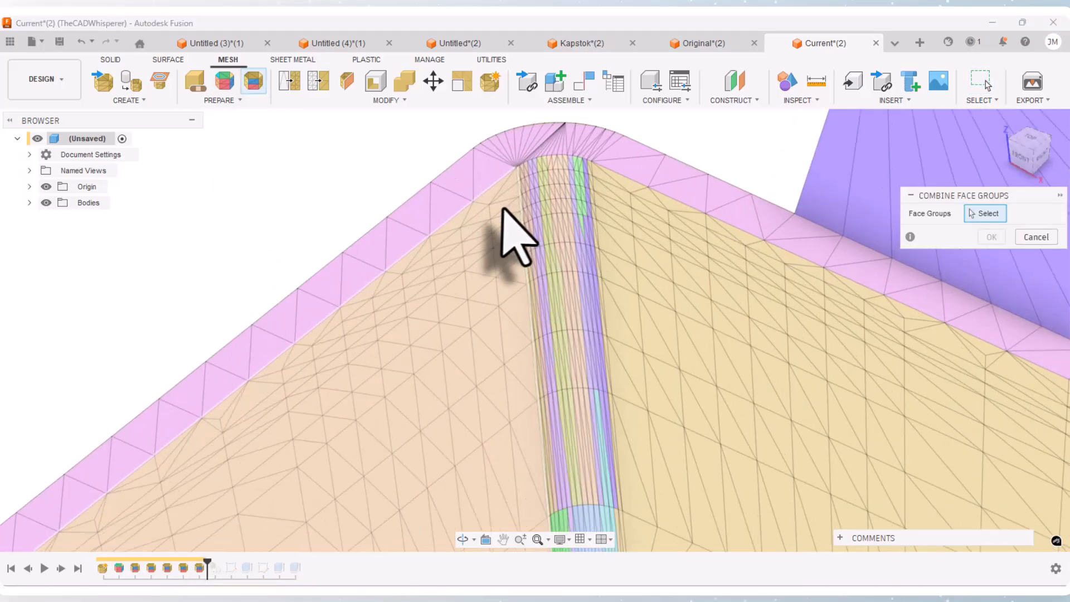
{"action": "left_click", "coordinate": [528, 222]}
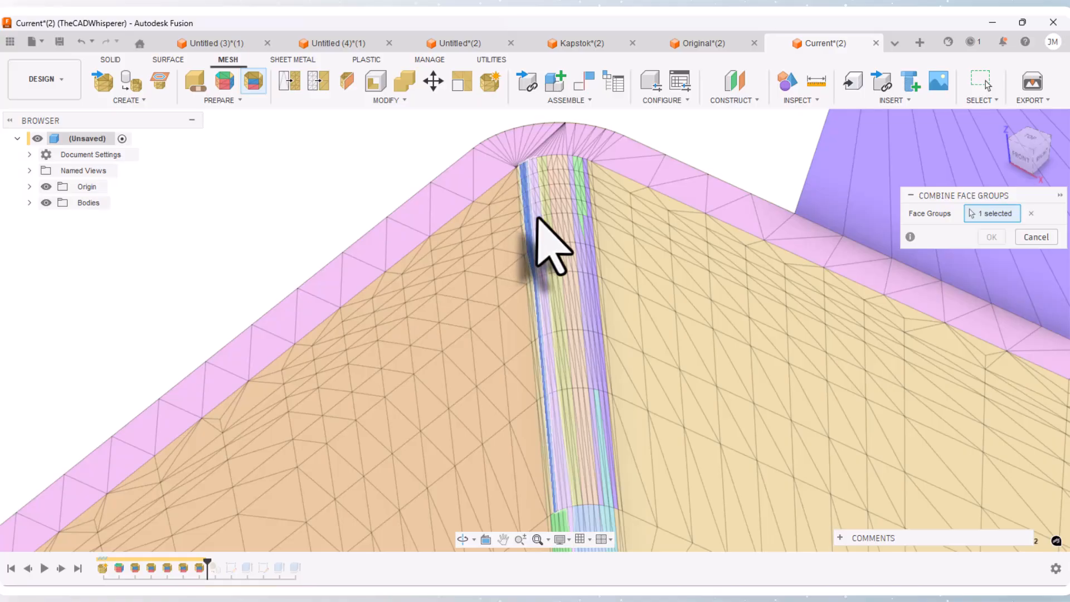
{"action": "left_click", "coordinate": [549, 215]}
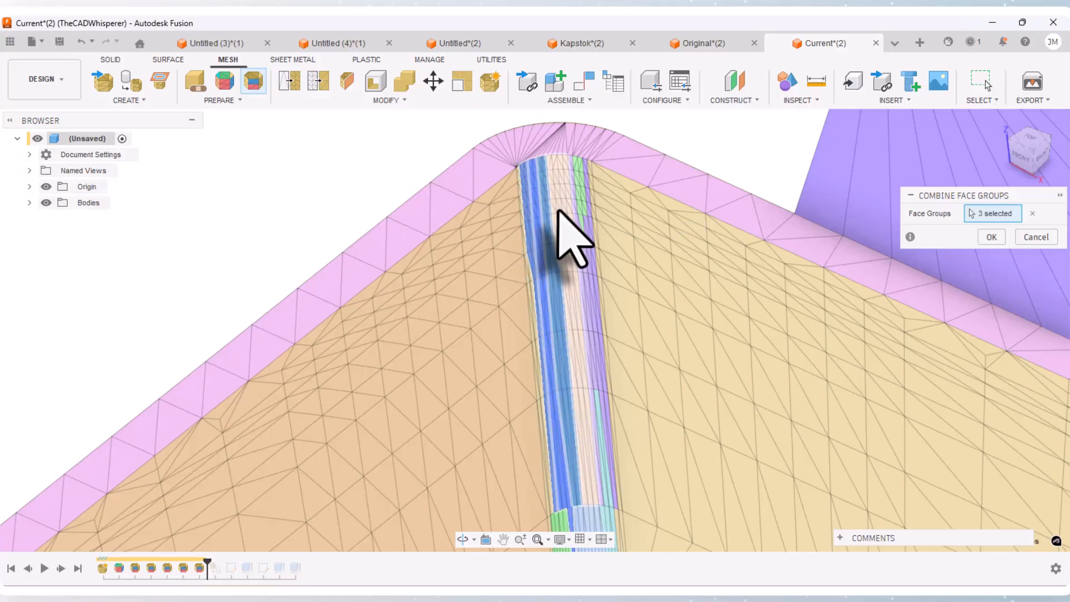
{"action": "left_click", "coordinate": [573, 220]}
{"action": "left_click", "coordinate": [577, 216]}
{"action": "scroll", "coordinate": [577, 207], "scroll_direction": "up", "scroll_amount": 2}
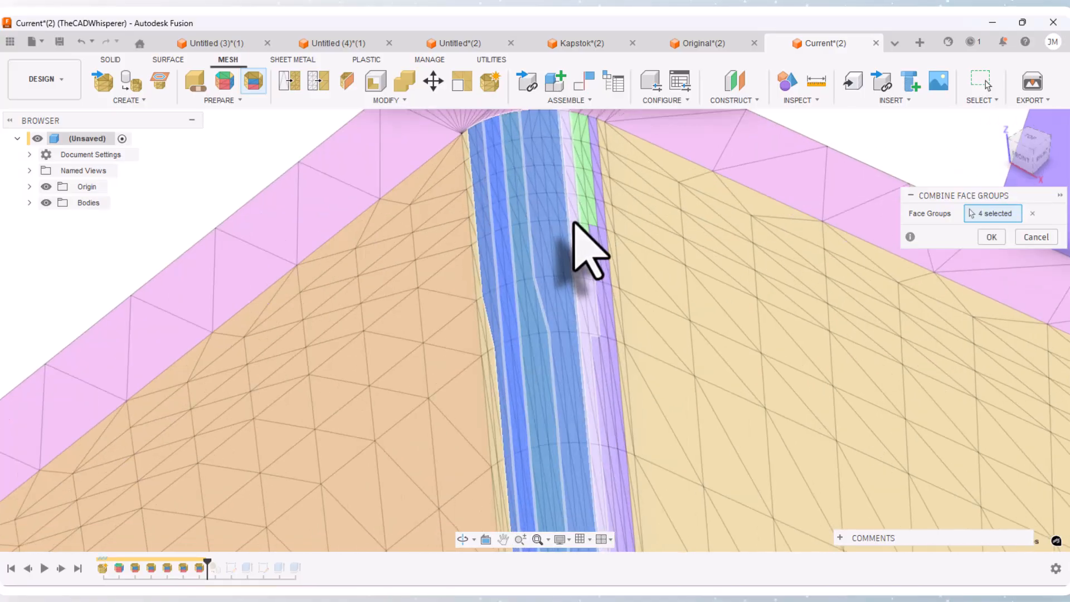
{"action": "left_click", "coordinate": [573, 220]}
{"action": "left_click", "coordinate": [590, 204]}
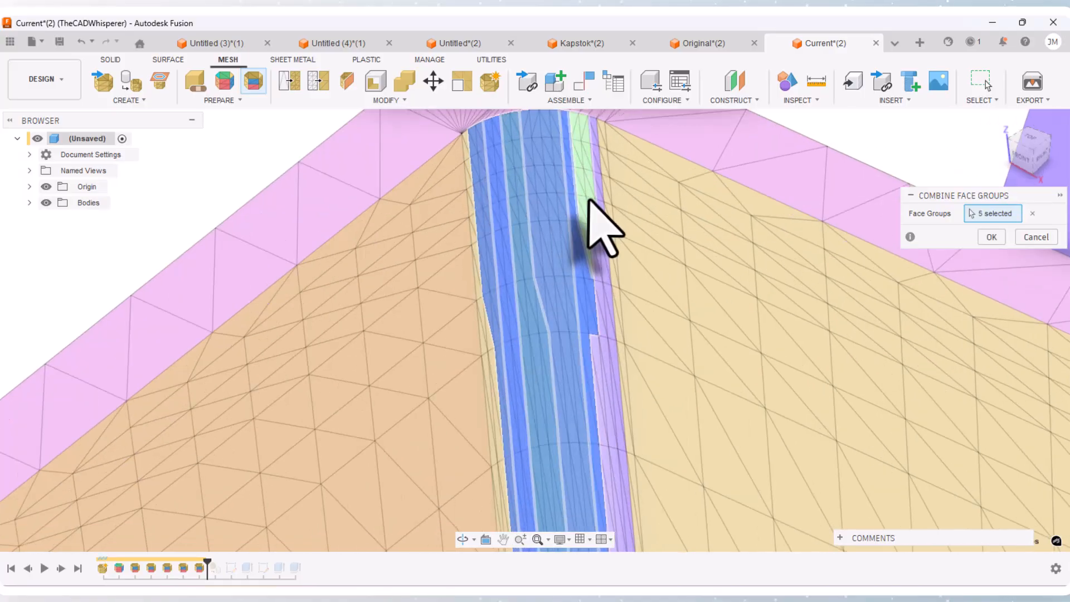
{"action": "left_click", "coordinate": [613, 273]}
{"action": "scroll", "coordinate": [544, 227], "scroll_direction": "down", "scroll_amount": 2}
{"action": "scroll", "coordinate": [530, 354], "scroll_direction": "up", "scroll_amount": 2}
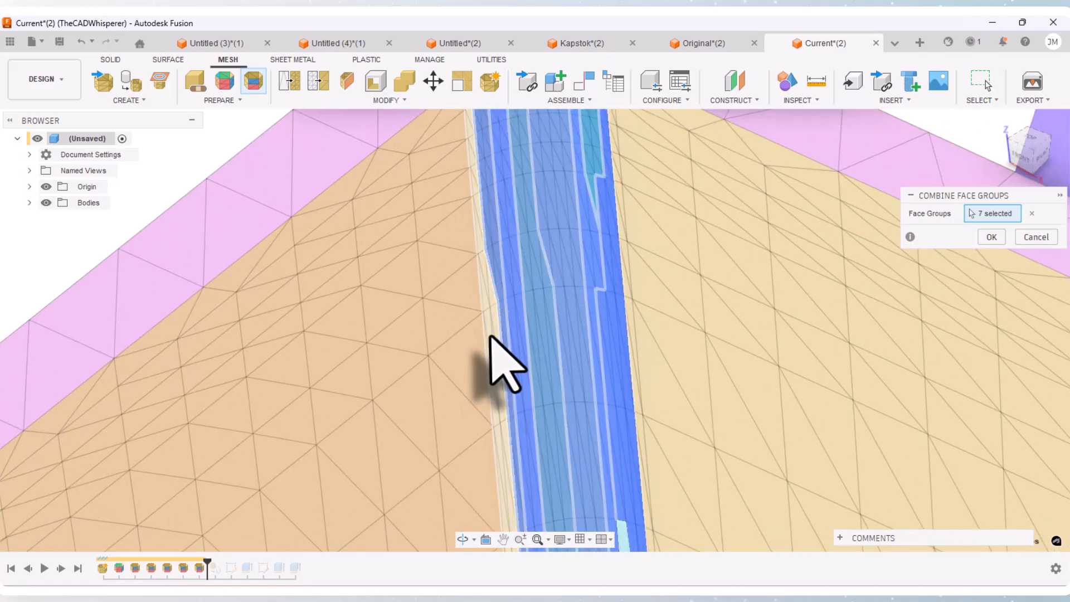
{"action": "left_click", "coordinate": [491, 335]}
{"action": "scroll", "coordinate": [504, 200], "scroll_direction": "down", "scroll_amount": 4}
{"action": "scroll", "coordinate": [523, 341], "scroll_direction": "up", "scroll_amount": 2}
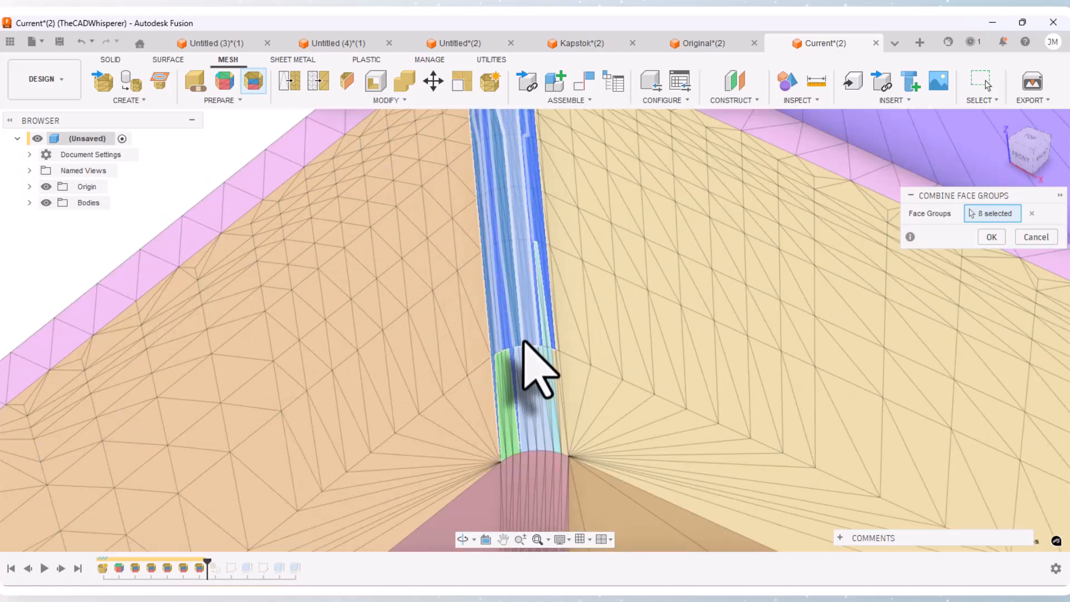
{"action": "scroll", "coordinate": [524, 341], "scroll_direction": "up", "scroll_amount": 2}
{"action": "left_click", "coordinate": [559, 329]}
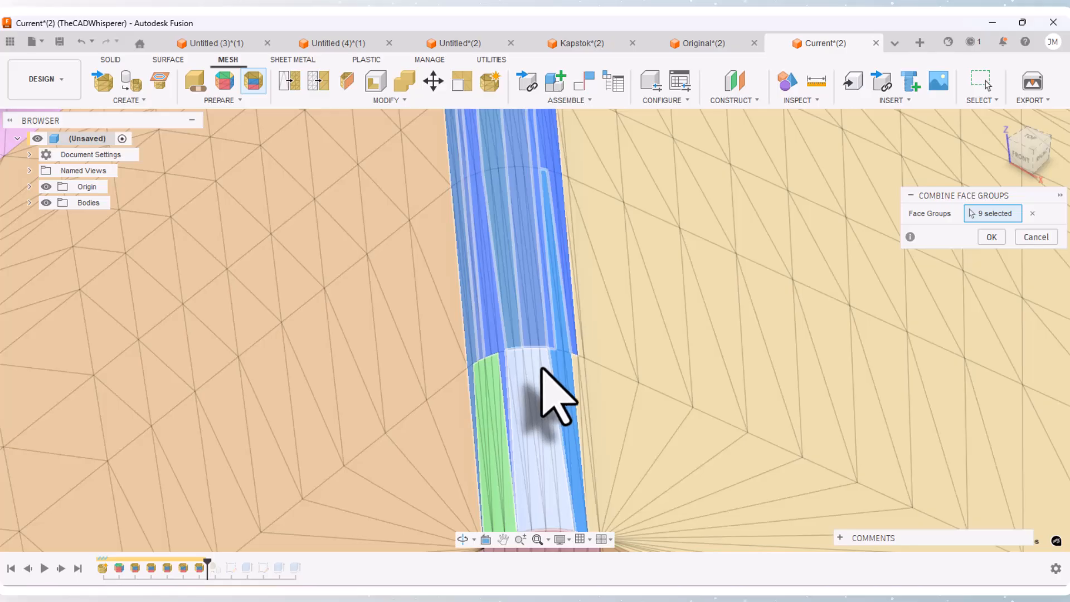
{"action": "left_click", "coordinate": [540, 372]}
{"action": "left_click", "coordinate": [496, 430]}
{"action": "scroll", "coordinate": [499, 323], "scroll_direction": "down", "scroll_amount": 2}
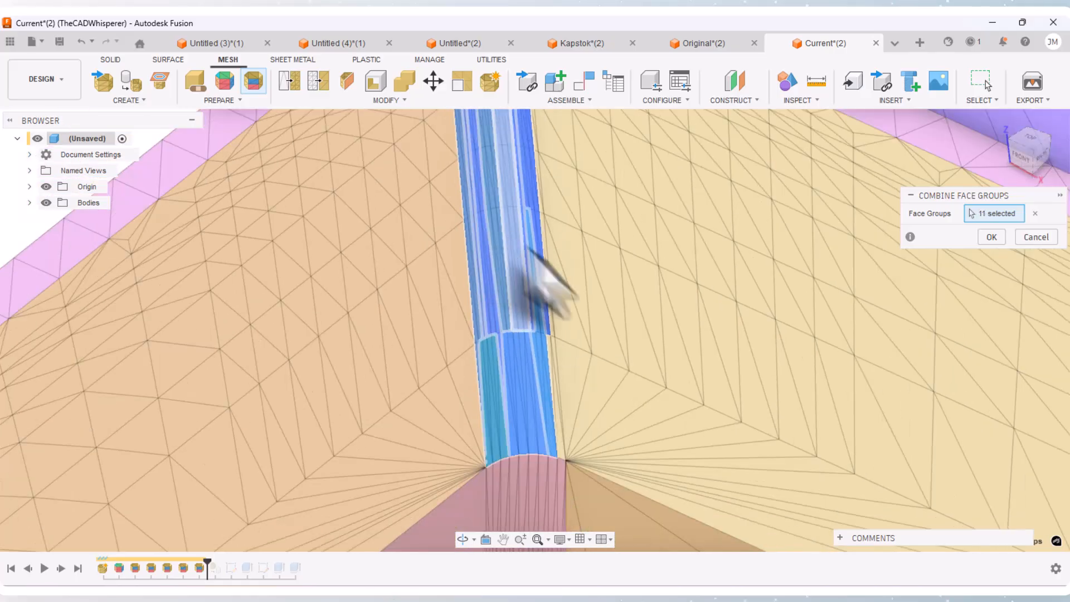
{"action": "left_click", "coordinate": [991, 237]}
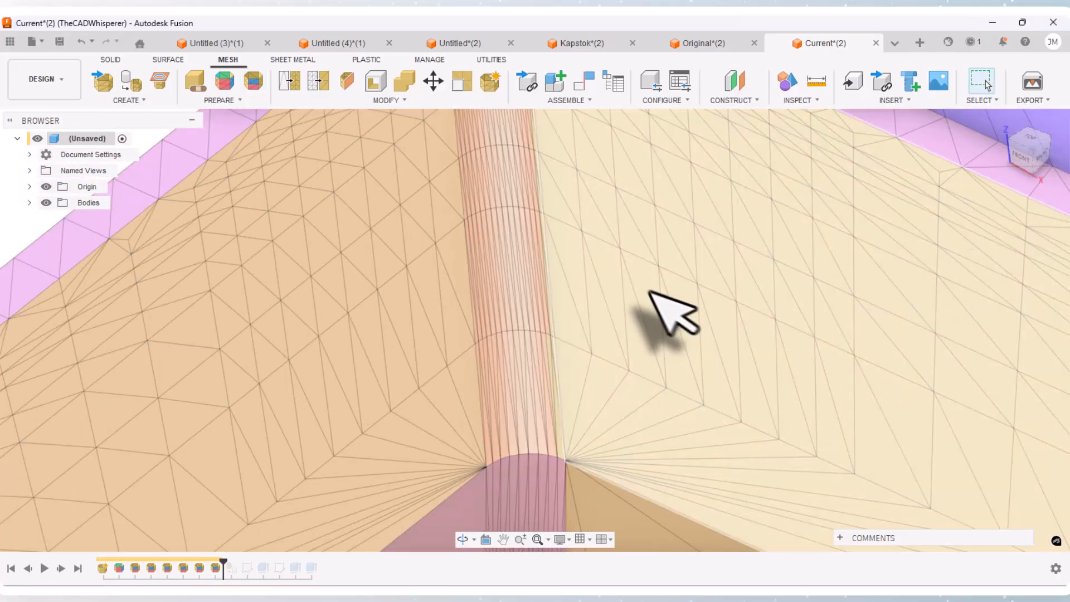
Roll past the mesh conversion and add the missed narrow strip at the inner back-left corner's lower edge to the last face group combination.
{"action": "scroll", "coordinate": [651, 292], "scroll_direction": "down", "scroll_amount": 3}
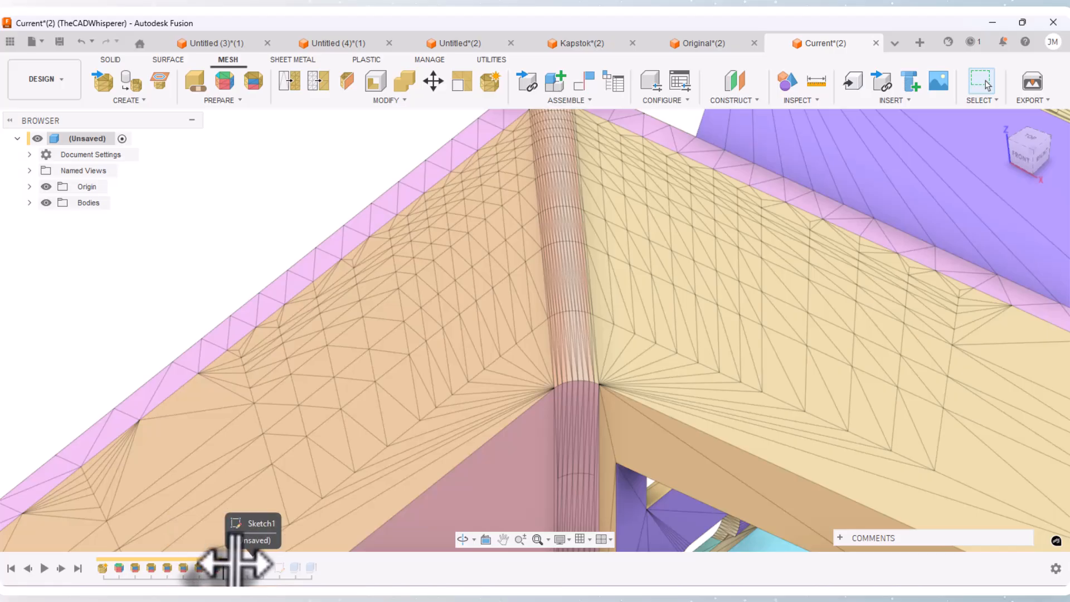
{"action": "left_click_drag", "start_coordinate": [234, 567], "coordinate": [240, 566]}
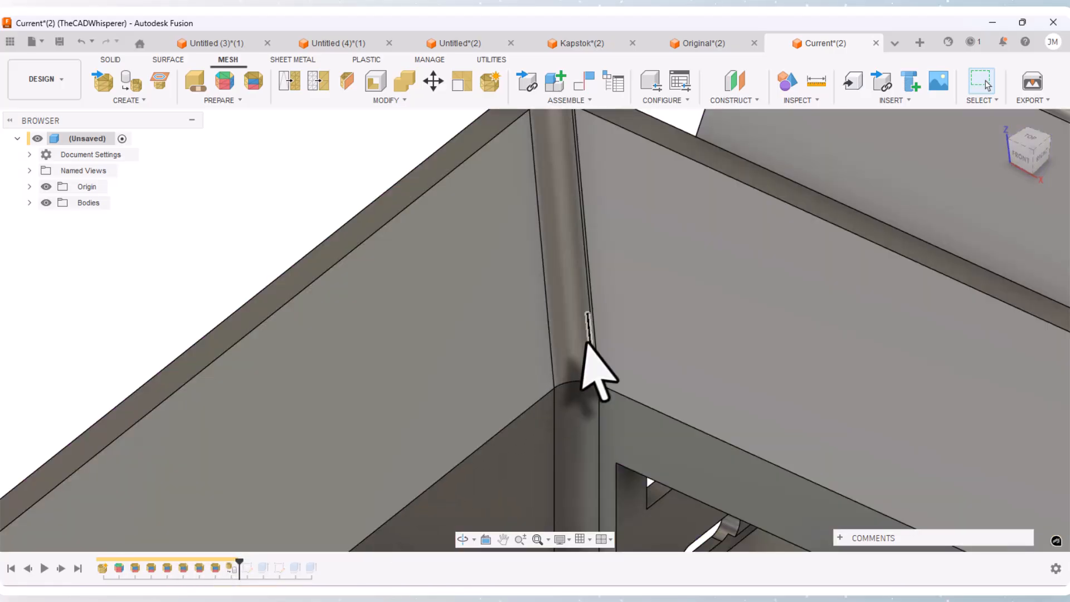
{"action": "right_click", "coordinate": [220, 570]}
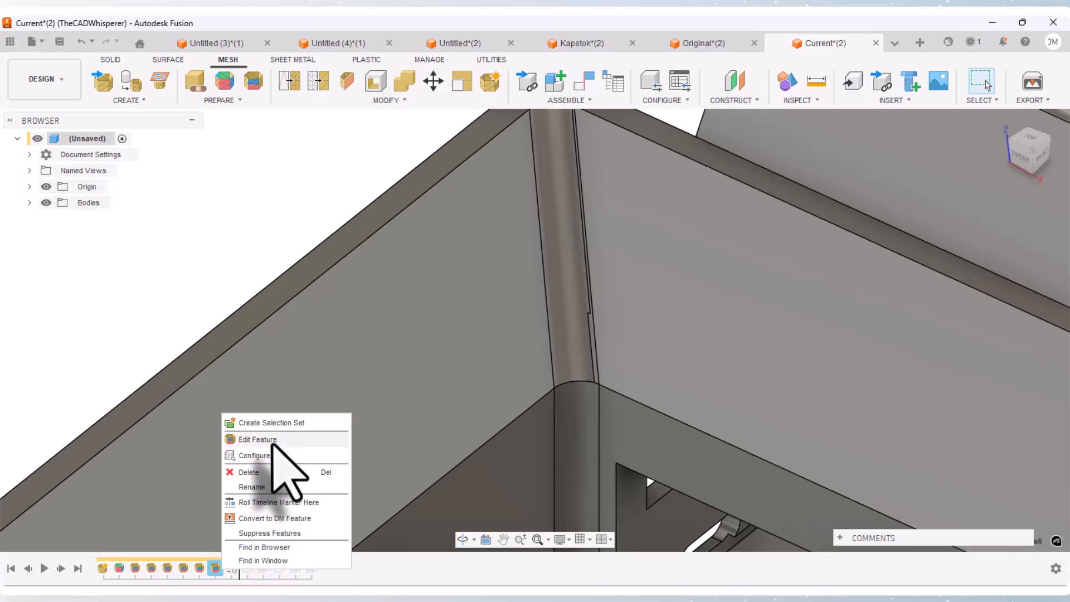
{"action": "left_click", "coordinate": [272, 441]}
{"action": "scroll", "coordinate": [580, 286], "scroll_direction": "up", "scroll_amount": 5}
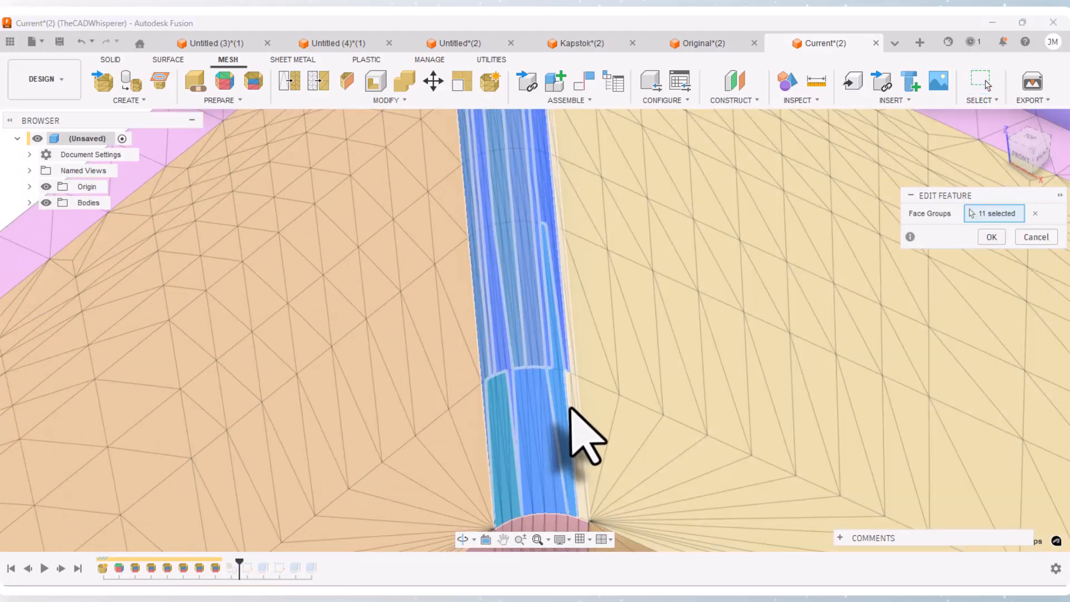
{"action": "left_click", "coordinate": [578, 440]}
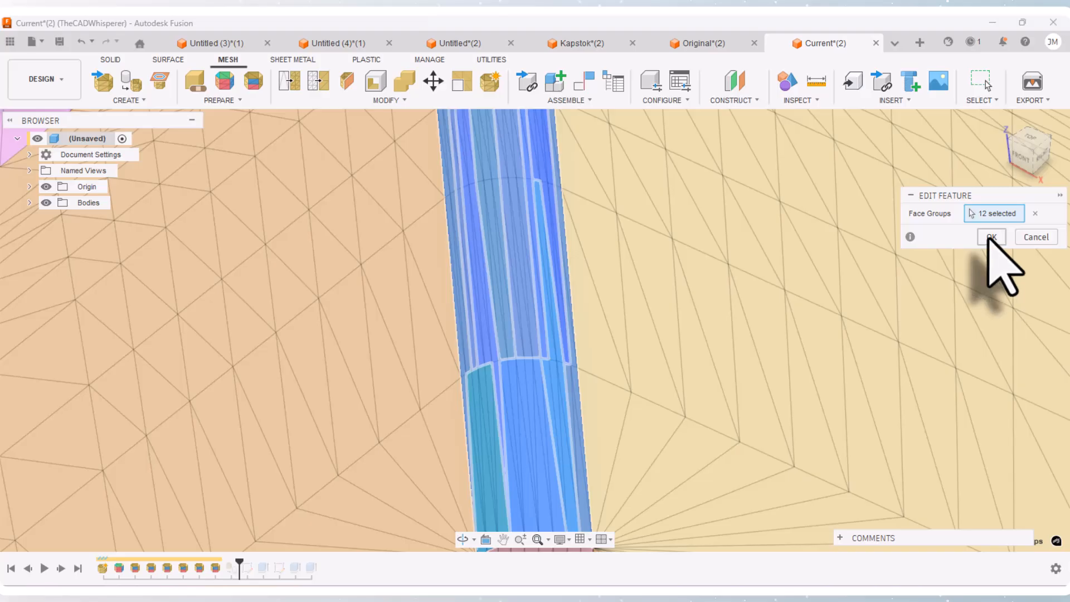
{"action": "left_click", "coordinate": [990, 237]}
{"action": "scroll", "coordinate": [598, 306], "scroll_direction": "down", "scroll_amount": 8}
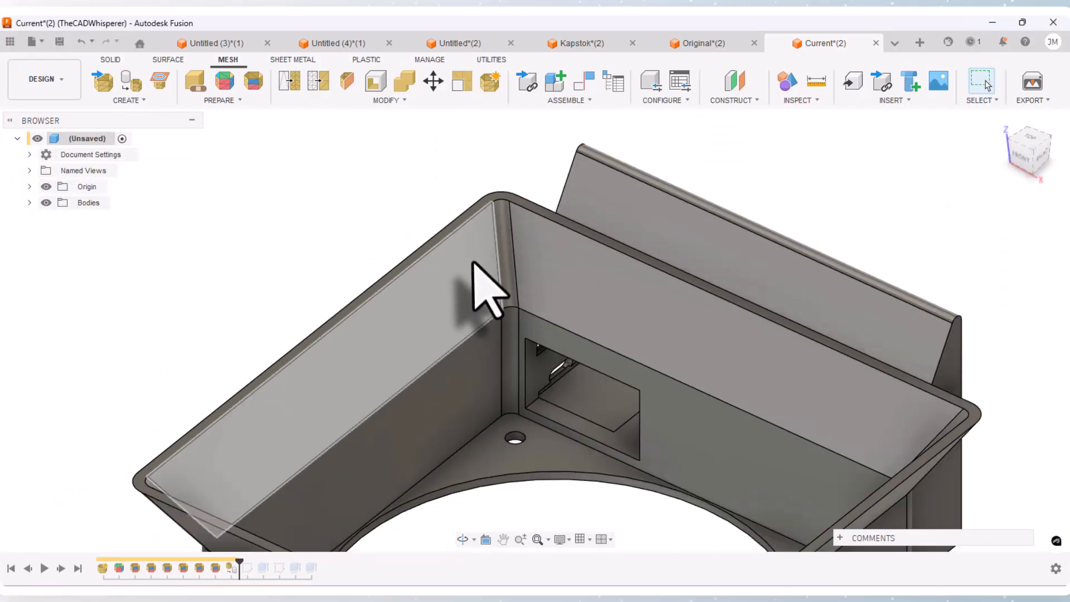
Roll back to before the mesh conversion and combine the two face groups on the rim's outer front-right corner.
{"action": "scroll", "coordinate": [473, 262], "scroll_direction": "down", "scroll_amount": 5}
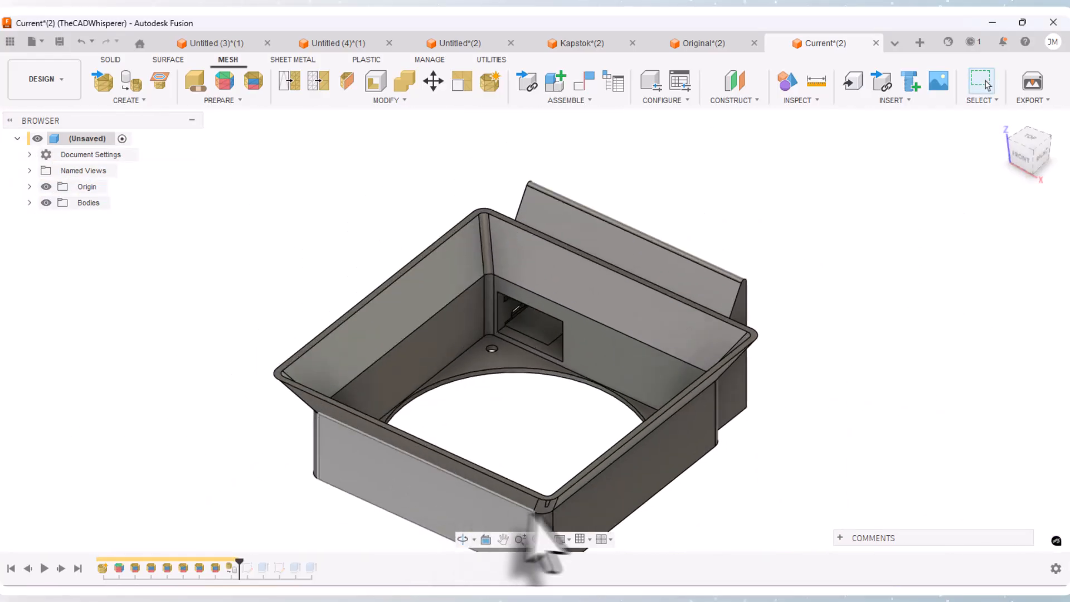
{"action": "scroll", "coordinate": [563, 532], "scroll_direction": "up", "scroll_amount": 10}
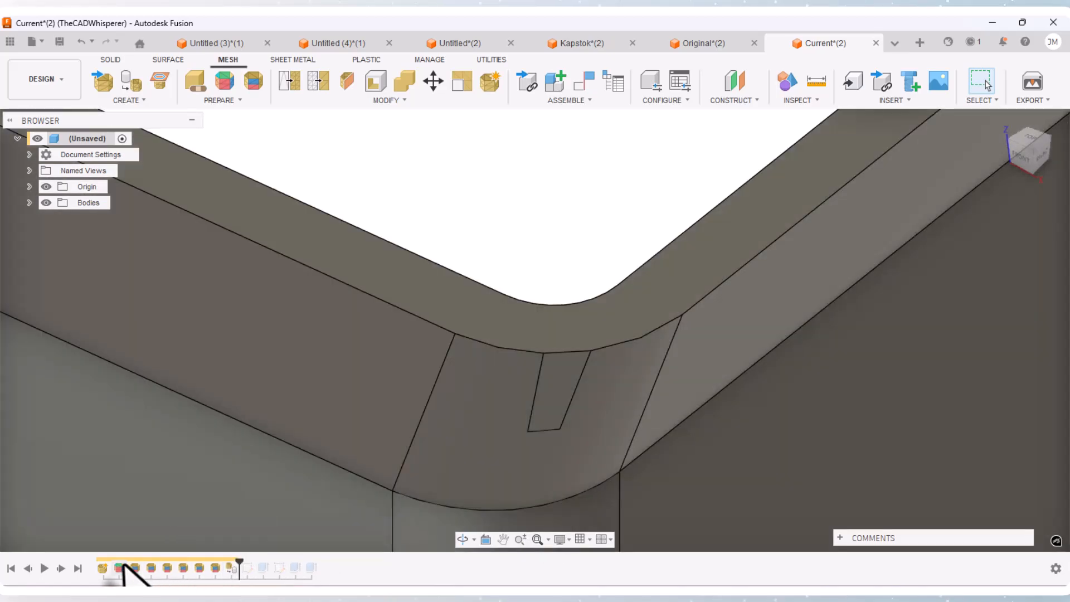
{"action": "left_click_drag", "start_coordinate": [238, 566], "coordinate": [222, 565]}
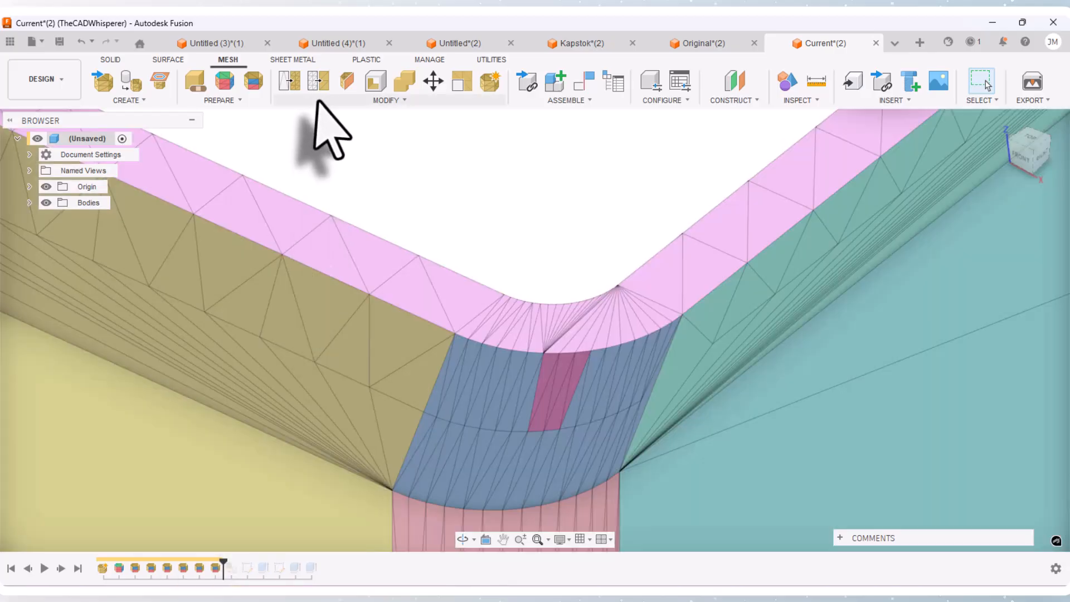
{"action": "left_click", "coordinate": [506, 395]}
{"action": "left_click", "coordinate": [546, 388]}
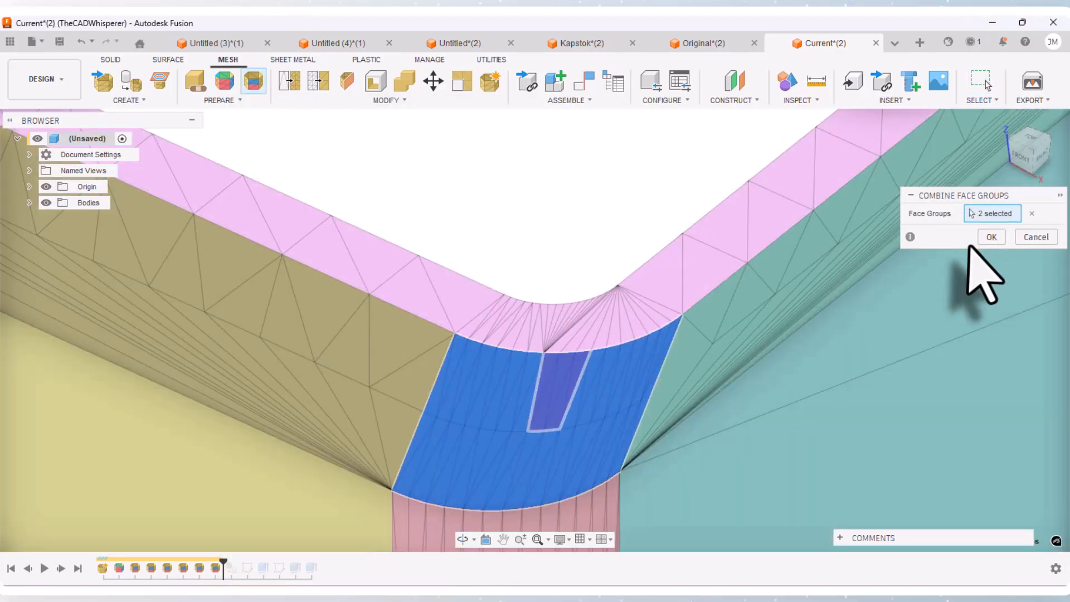
{"action": "left_click", "coordinate": [990, 236]}
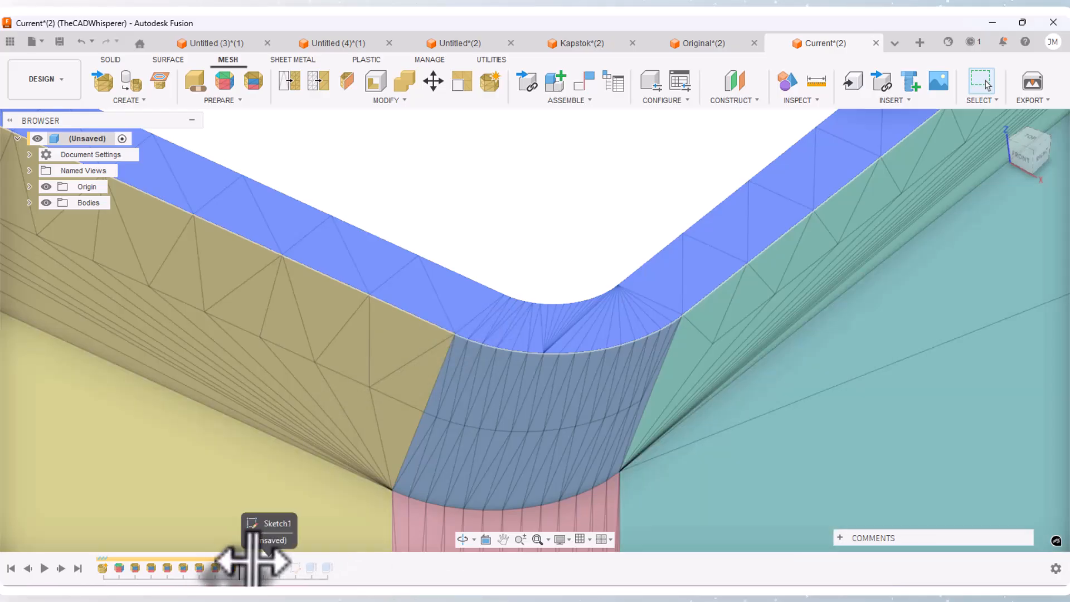
Roll the history forward past the mesh conversion and orbit around to the box's left side to inspect the remaining rim corners.
{"action": "left_click_drag", "start_coordinate": [240, 562], "coordinate": [282, 563]}
{"action": "scroll", "coordinate": [437, 445], "scroll_direction": "down", "scroll_amount": 6}
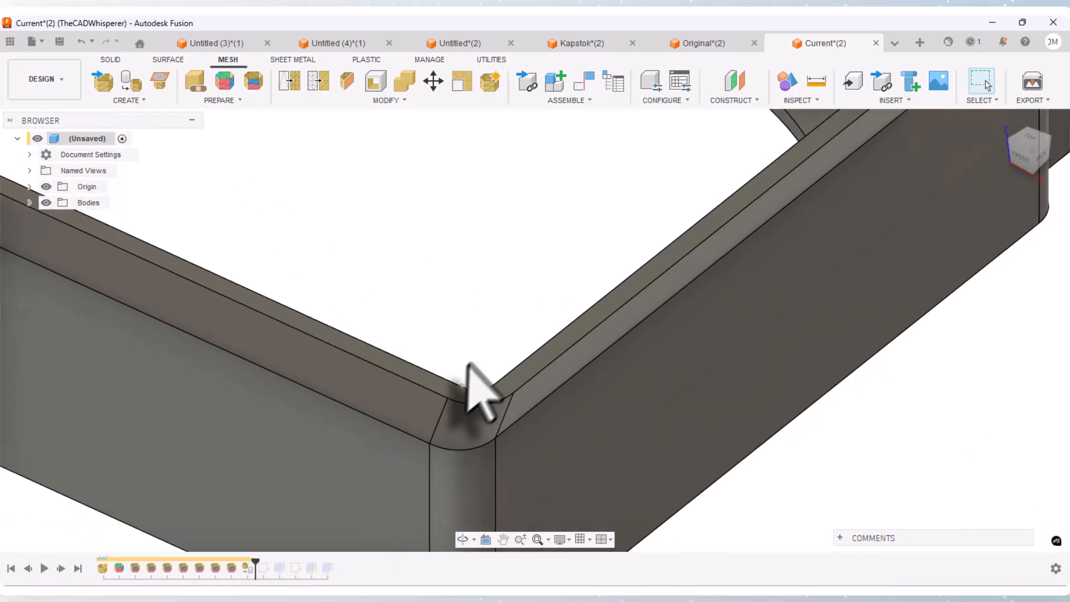
{"action": "left_click", "coordinate": [462, 539]}
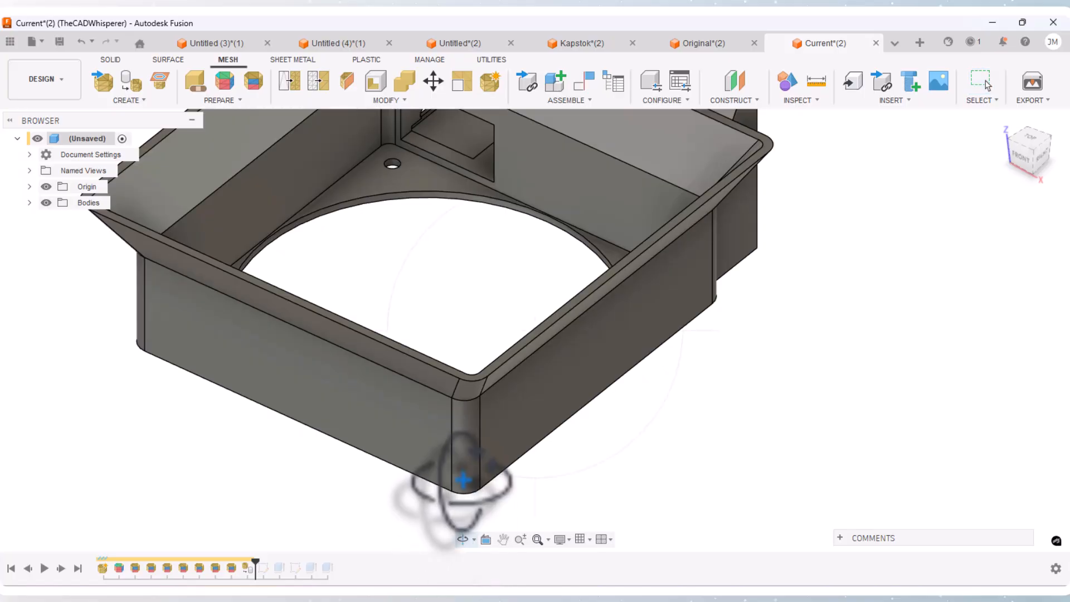
{"action": "mouse_move", "coordinate": [453, 478]}
{"action": "left_mouse_down"}
{"action": "mouse_move", "coordinate": [442, 437]}
{"action": "mouse_move", "coordinate": [284, 432]}
{"action": "mouse_move", "coordinate": [277, 401]}
{"action": "mouse_move", "coordinate": [172, 444]}
{"action": "mouse_move", "coordinate": [109, 509]}
{"action": "mouse_move", "coordinate": [83, 496]}
{"action": "mouse_move", "coordinate": [146, 446]}
{"action": "mouse_move", "coordinate": [158, 454]}
{"action": "mouse_move", "coordinate": [162, 463]}
{"action": "mouse_move", "coordinate": [83, 477]}
{"action": "left_mouse_up"}
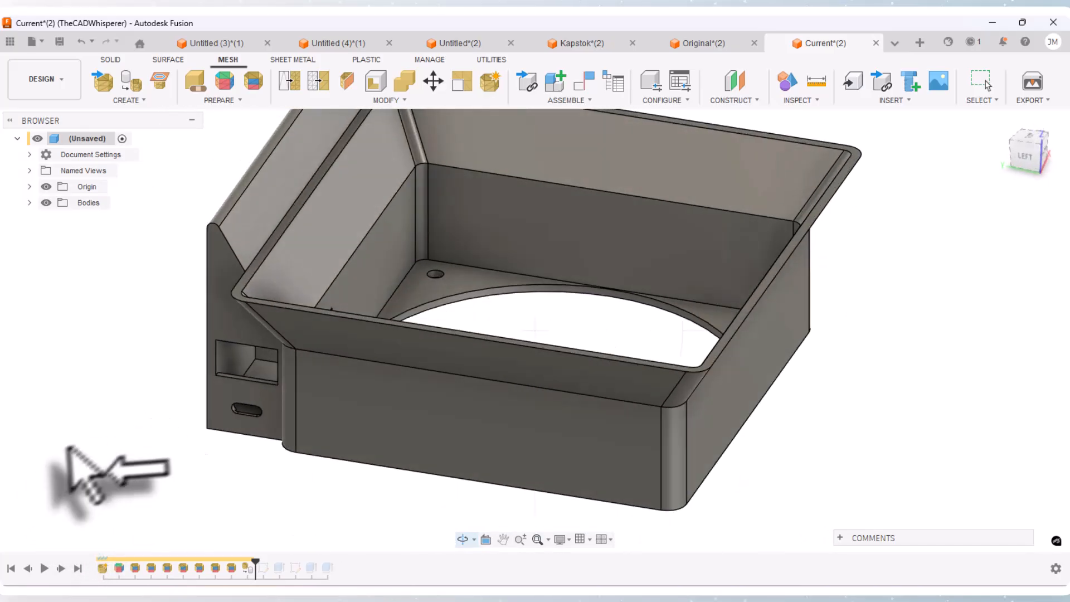
{"action": "right_click", "coordinate": [106, 485]}
{"action": "left_click", "coordinate": [169, 489]}
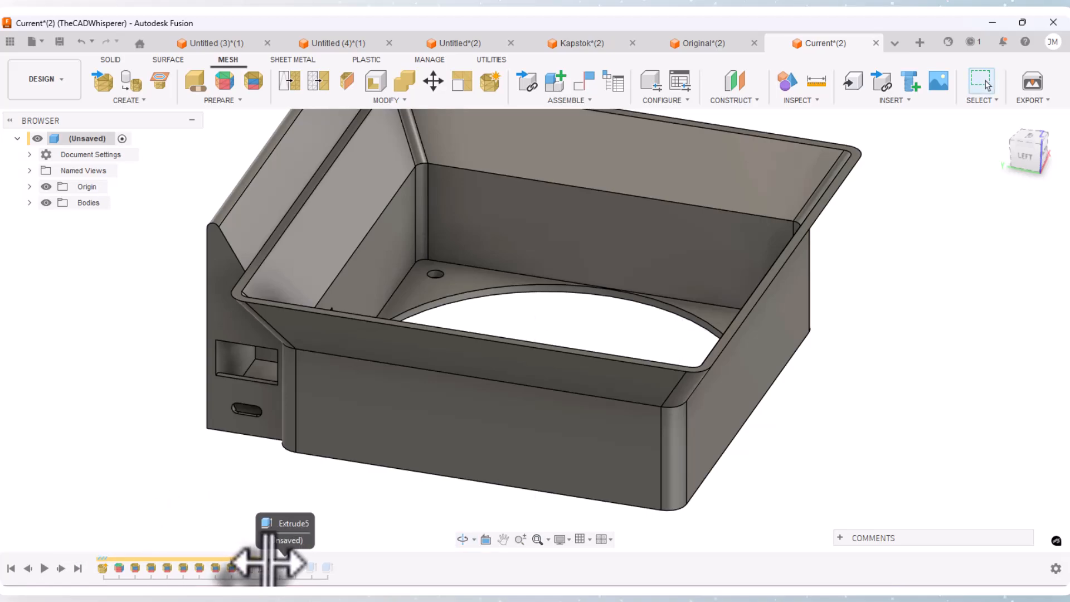
Roll the history forward through both sketches and all the extrudes to the end, checking how the left wall's rectangular cutout is built.
{"action": "left_click_drag", "start_coordinate": [258, 562], "coordinate": [272, 564]}
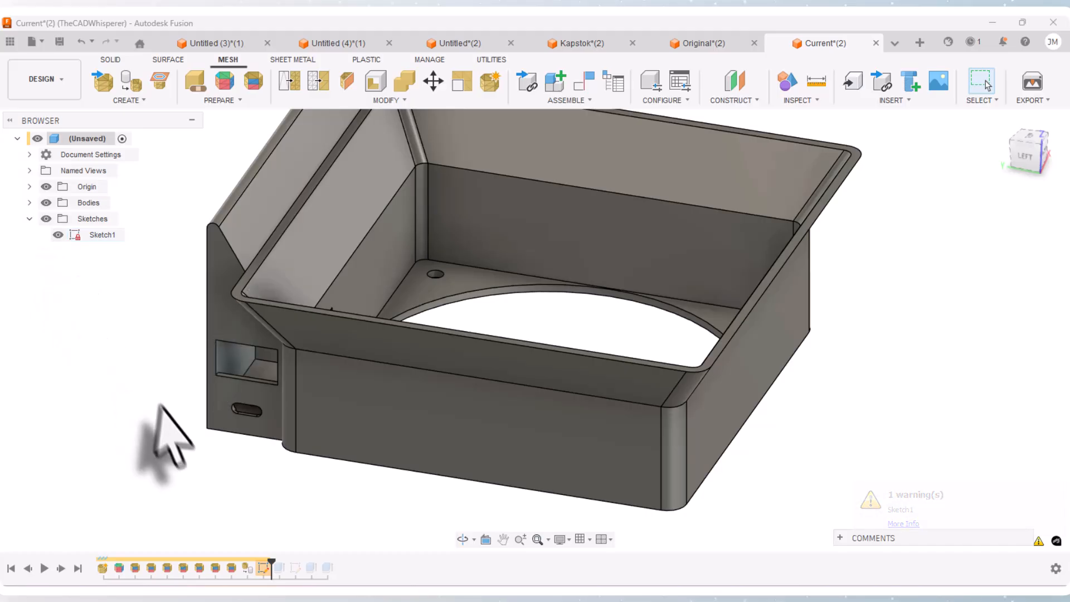
{"action": "scroll", "coordinate": [161, 408], "scroll_direction": "down", "scroll_amount": 1}
{"action": "left_click", "coordinate": [46, 203]}
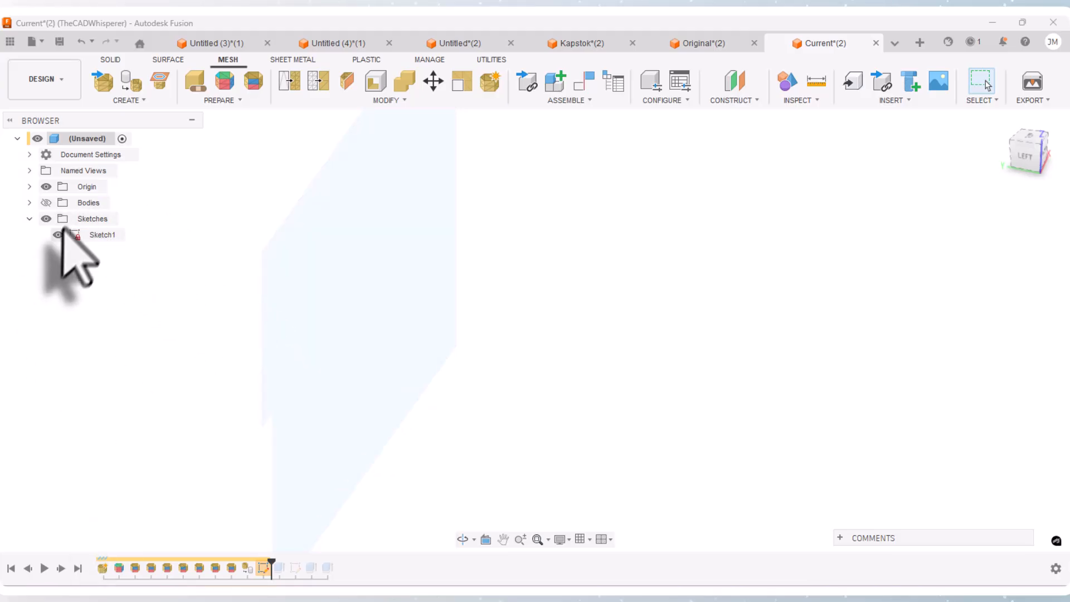
{"action": "left_click", "coordinate": [46, 202]}
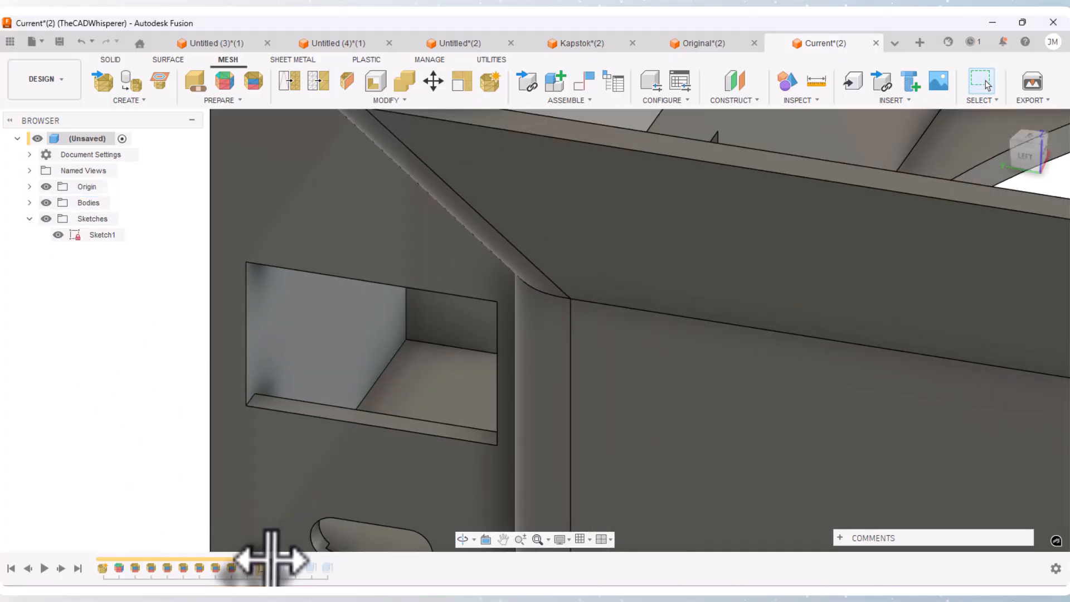
{"action": "left_click_drag", "start_coordinate": [281, 562], "coordinate": [287, 562]}
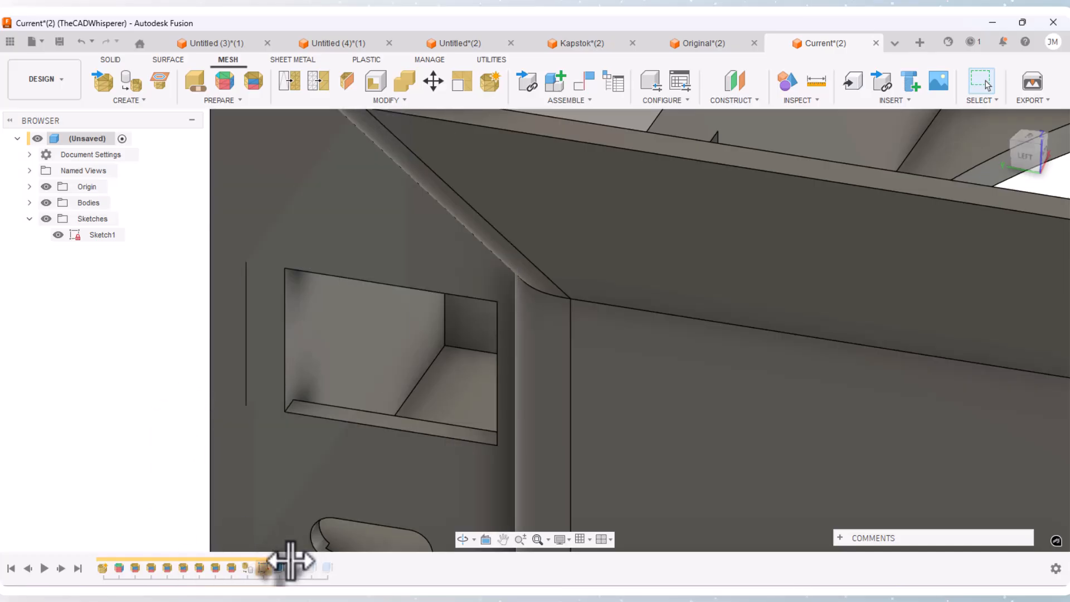
{"action": "left_click_drag", "start_coordinate": [290, 560], "coordinate": [335, 560]}
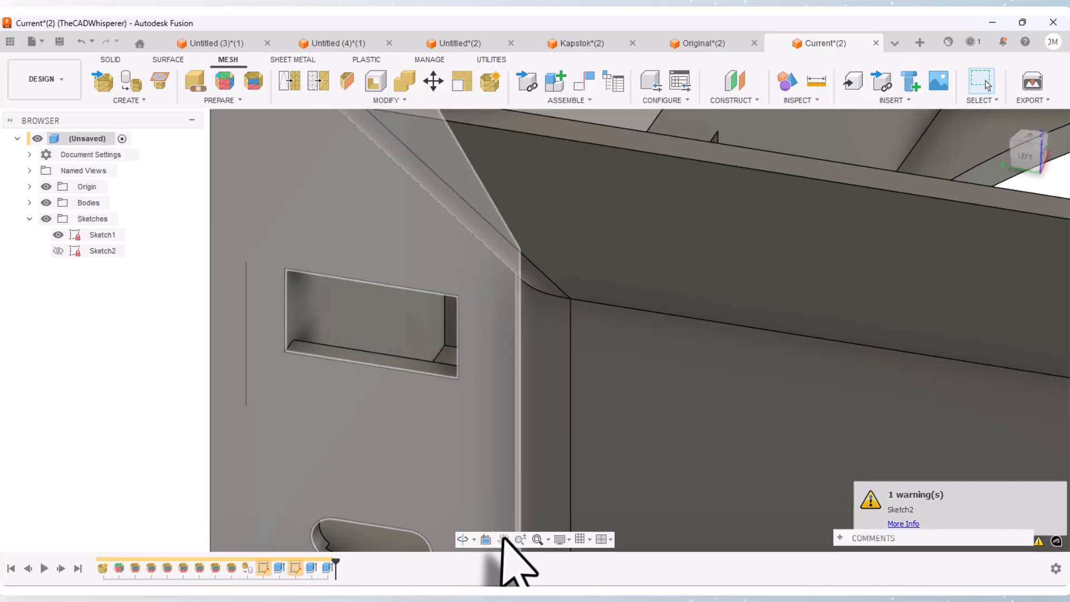
Inspect the geometry around the rectangular cutout in Wireframe, and restore the Shaded with Visible Edges Only style.
{"action": "left_click", "coordinate": [560, 539]}
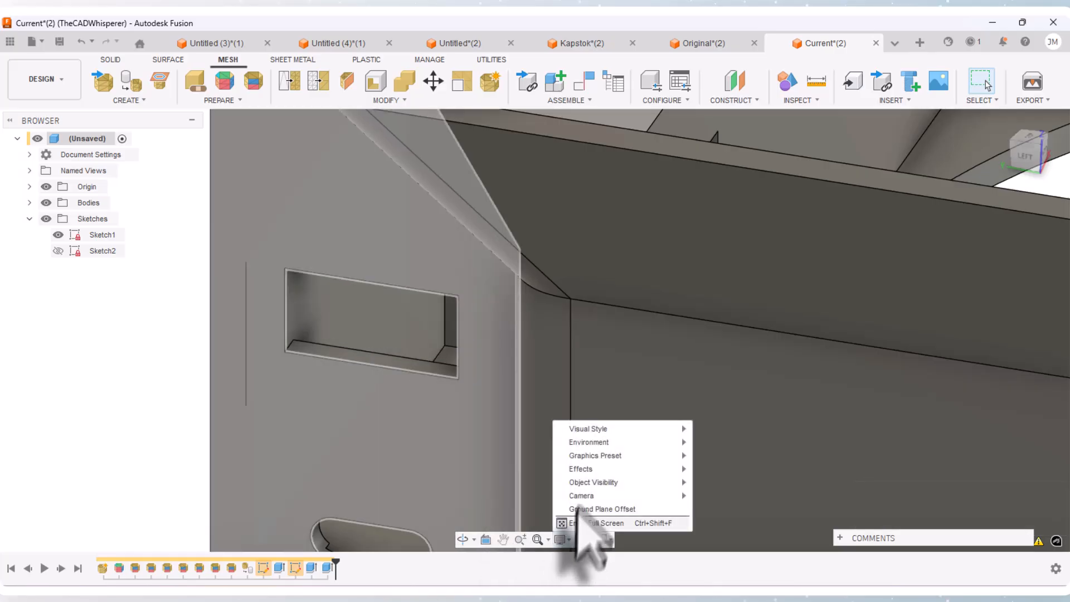
{"action": "mouse_move", "coordinate": [592, 430]}
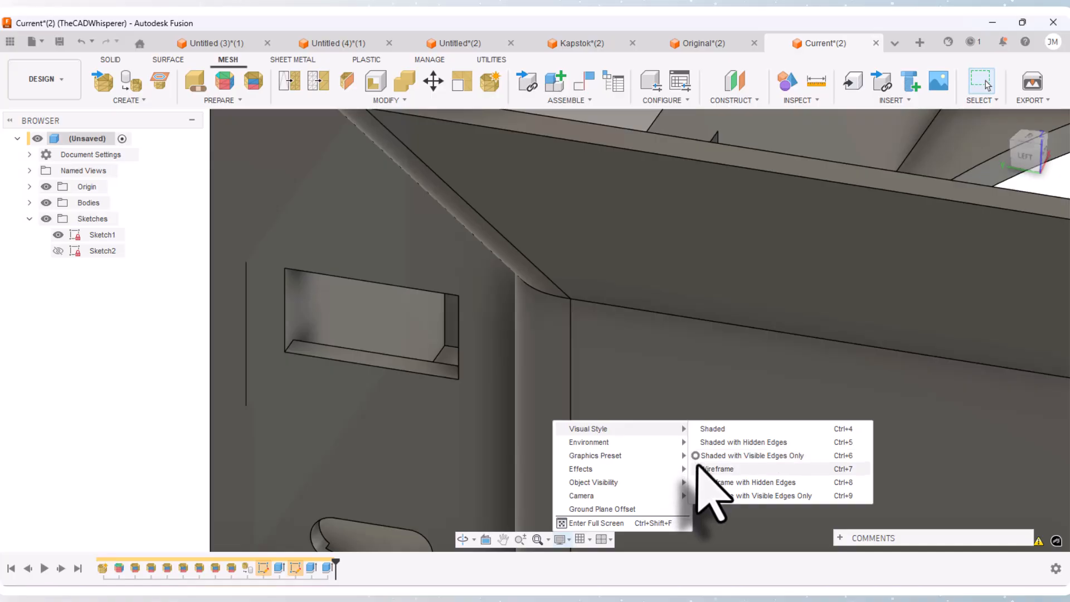
{"action": "left_click", "coordinate": [701, 469]}
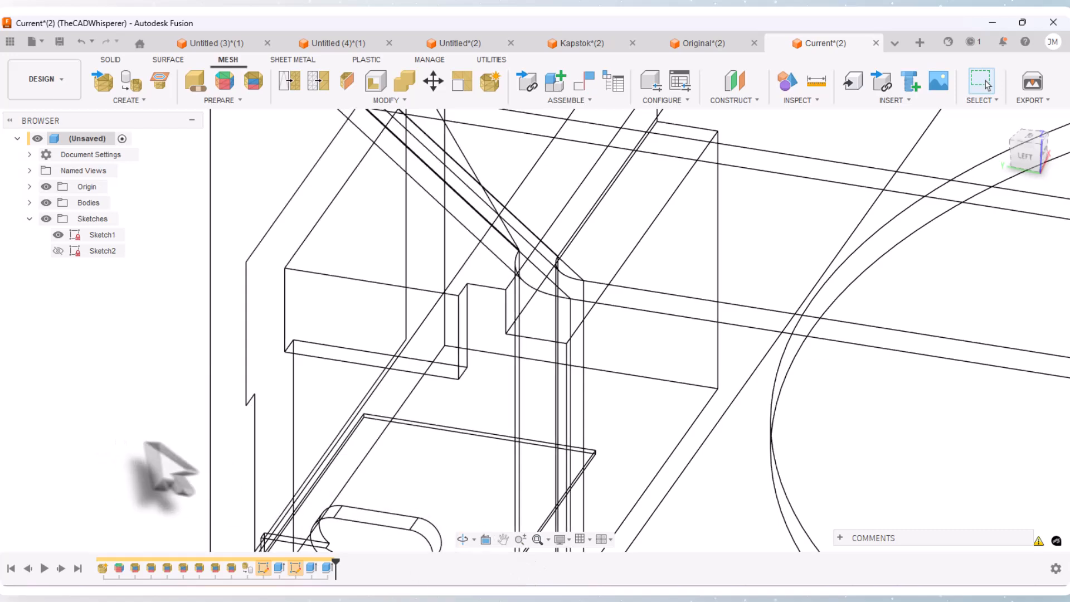
{"action": "left_click", "coordinate": [570, 542]}
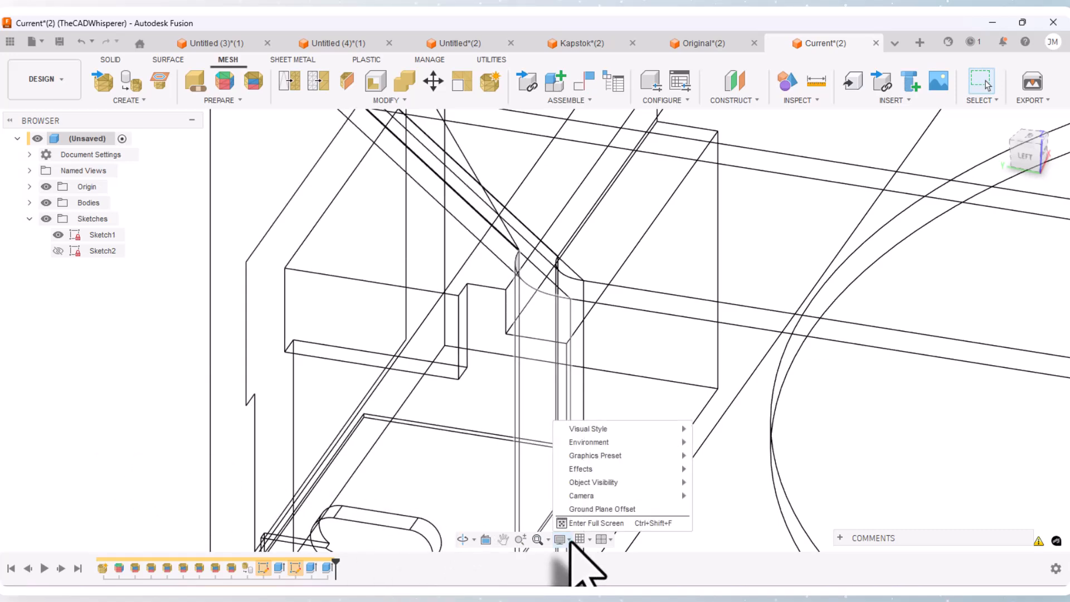
{"action": "mouse_move", "coordinate": [609, 469]}
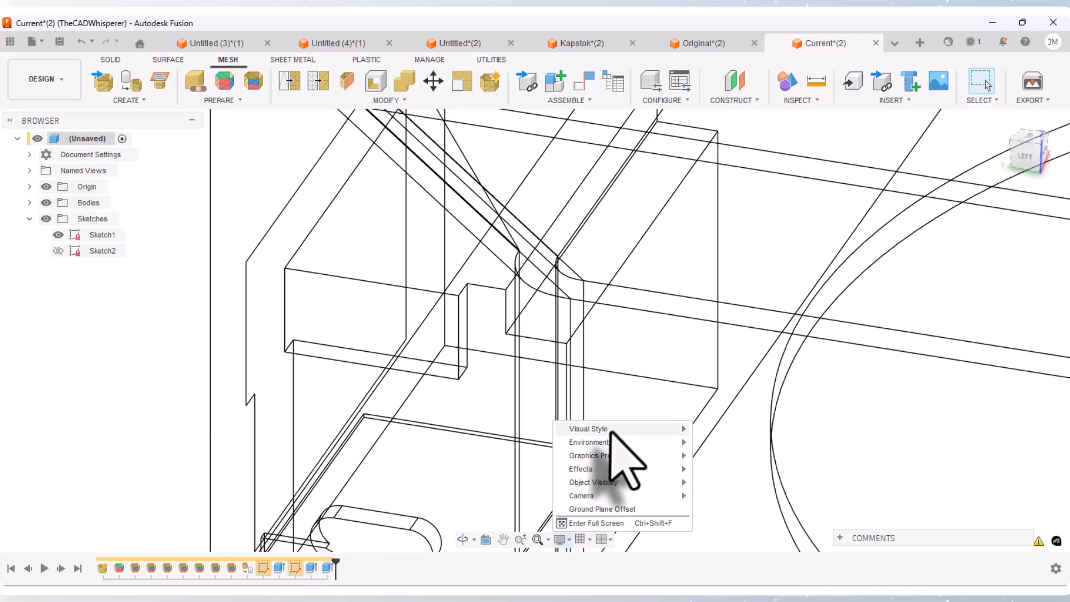
{"action": "mouse_move", "coordinate": [613, 428]}
{"action": "left_click", "coordinate": [722, 456]}
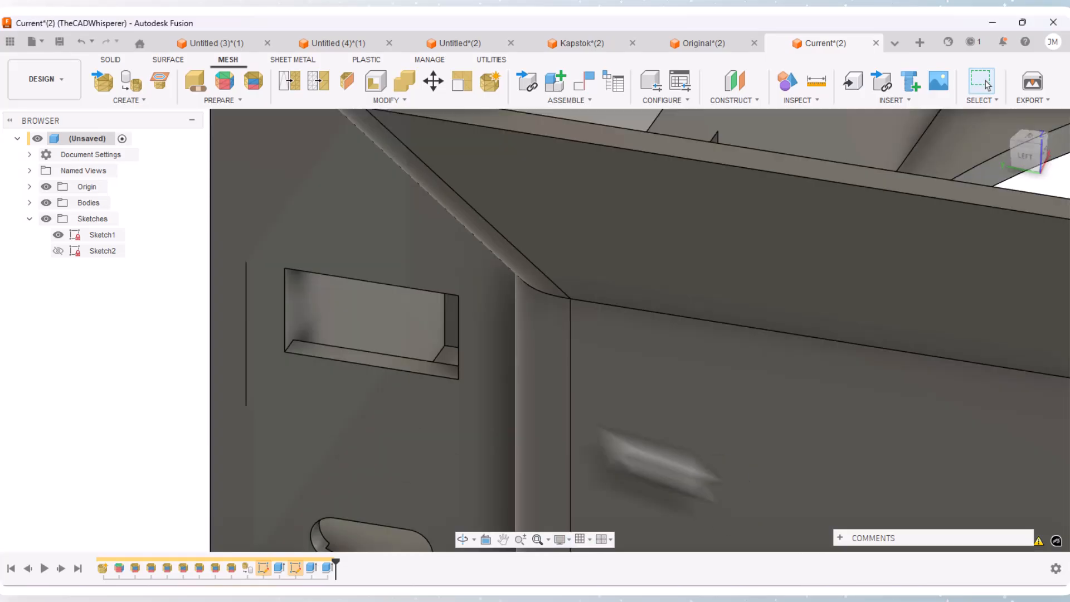
Delete the stray face hidden behind the left wall beside the rectangular cutout.
{"action": "left_click", "coordinate": [110, 60]}
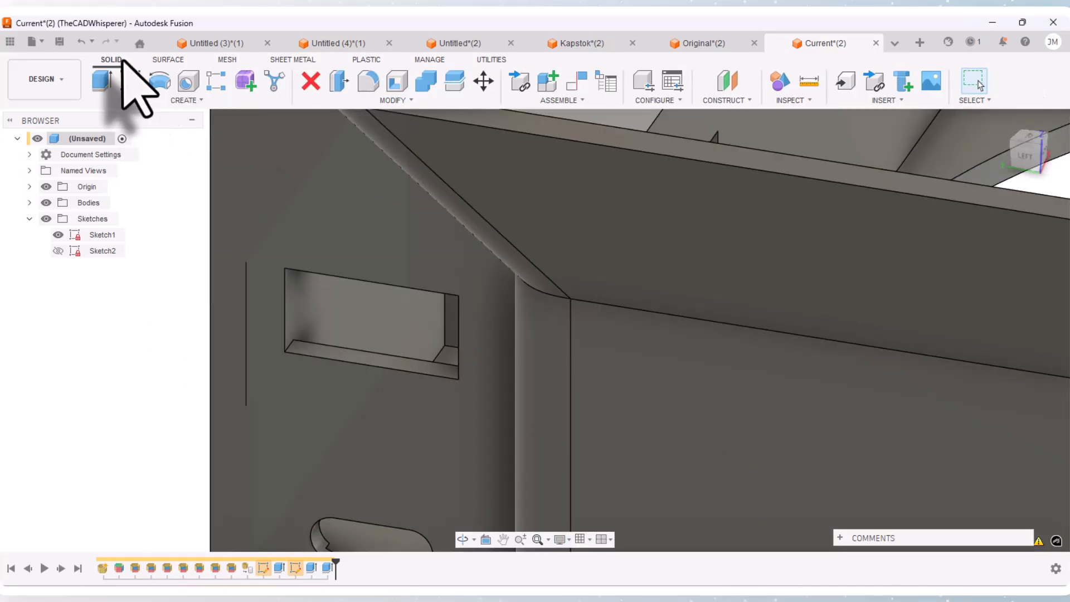
{"action": "left_click", "coordinate": [320, 84]}
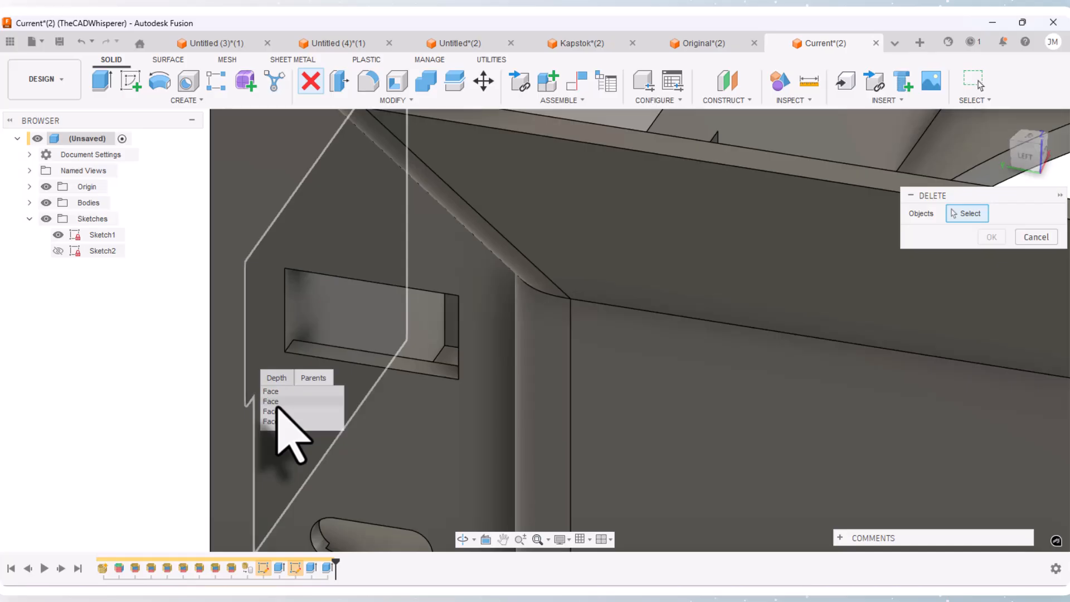
{"action": "left_click", "coordinate": [278, 410]}
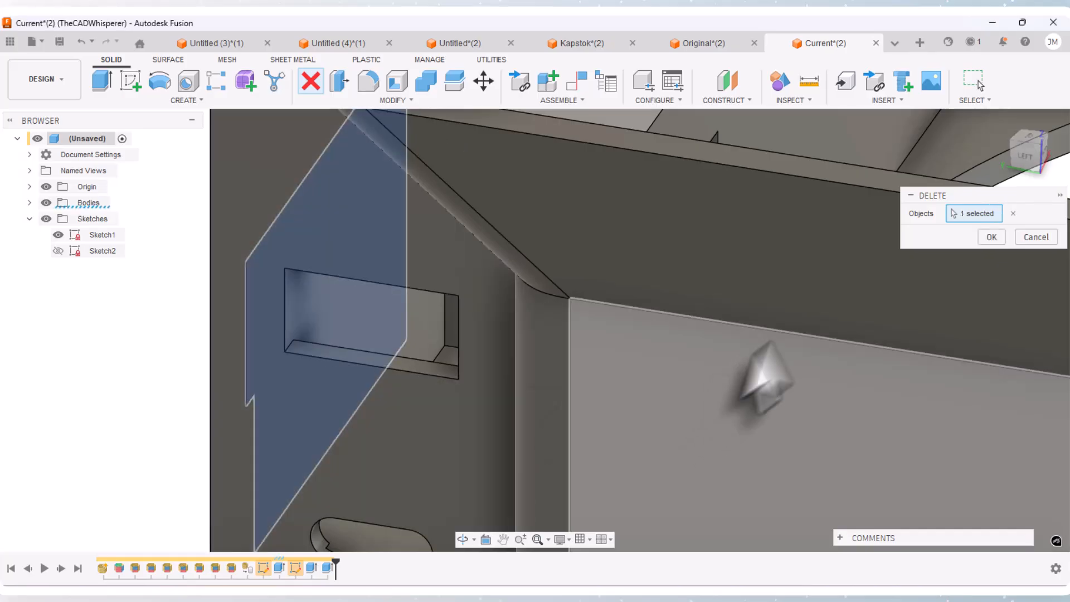
{"action": "left_click", "coordinate": [991, 236]}
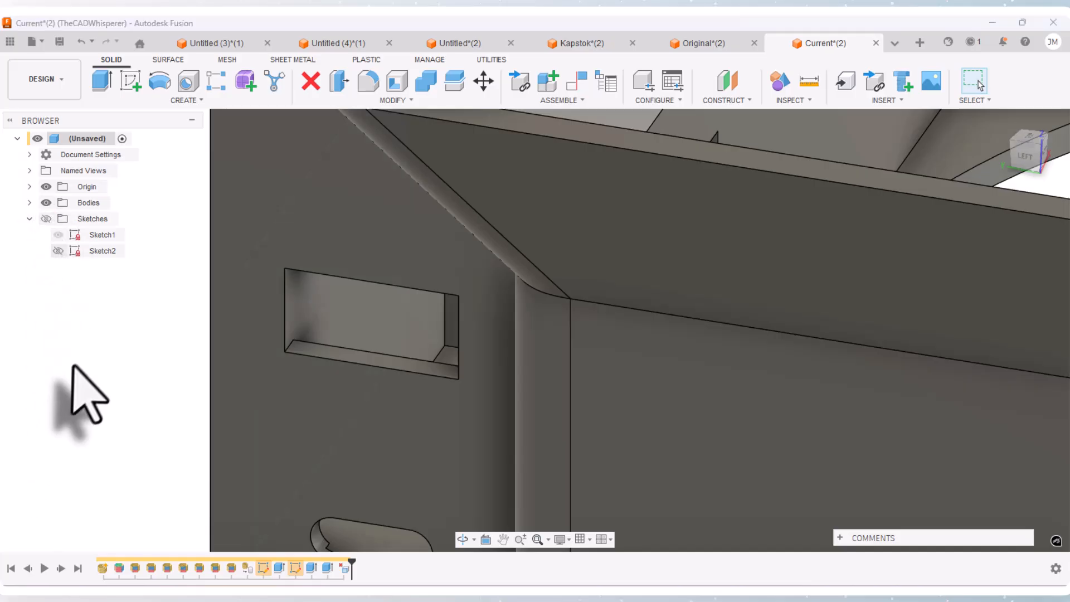
Check for leftover hidden faces behind the left wall near the cutout without deleting anything, and view the whole box.
{"action": "left_click", "coordinate": [310, 81]}
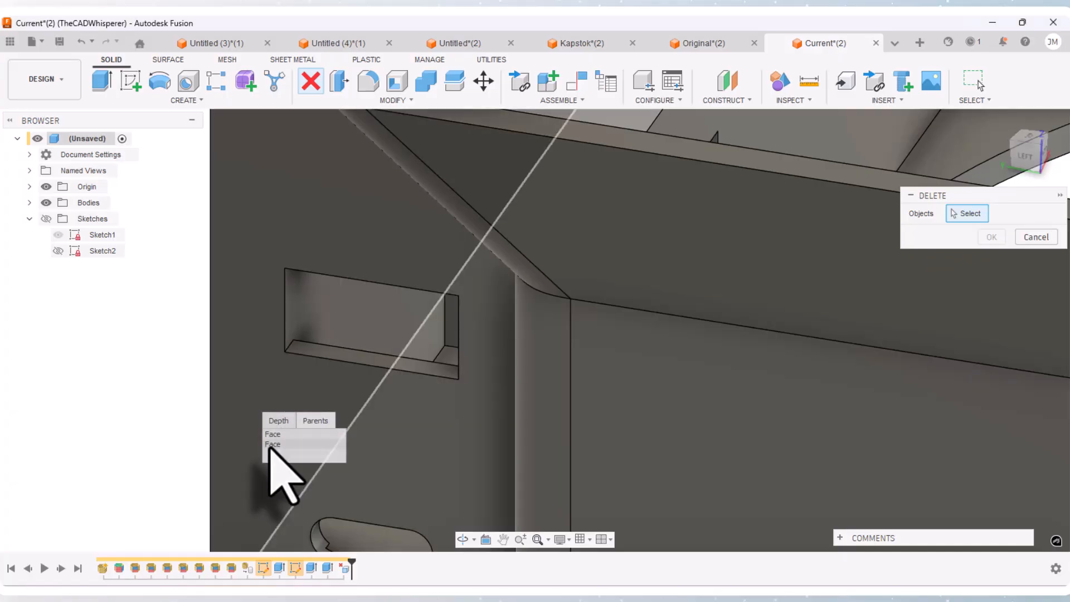
{"action": "left_click", "coordinate": [1031, 238]}
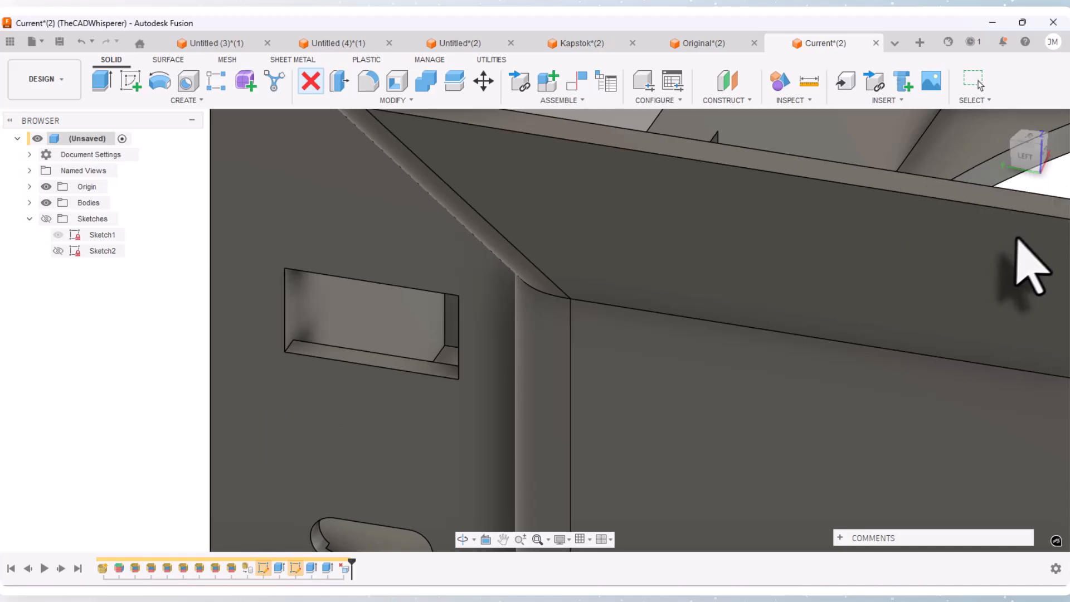
{"action": "scroll", "coordinate": [398, 356], "scroll_direction": "down", "scroll_amount": 8}
{"action": "scroll", "coordinate": [717, 289], "scroll_direction": "up", "scroll_amount": 2}
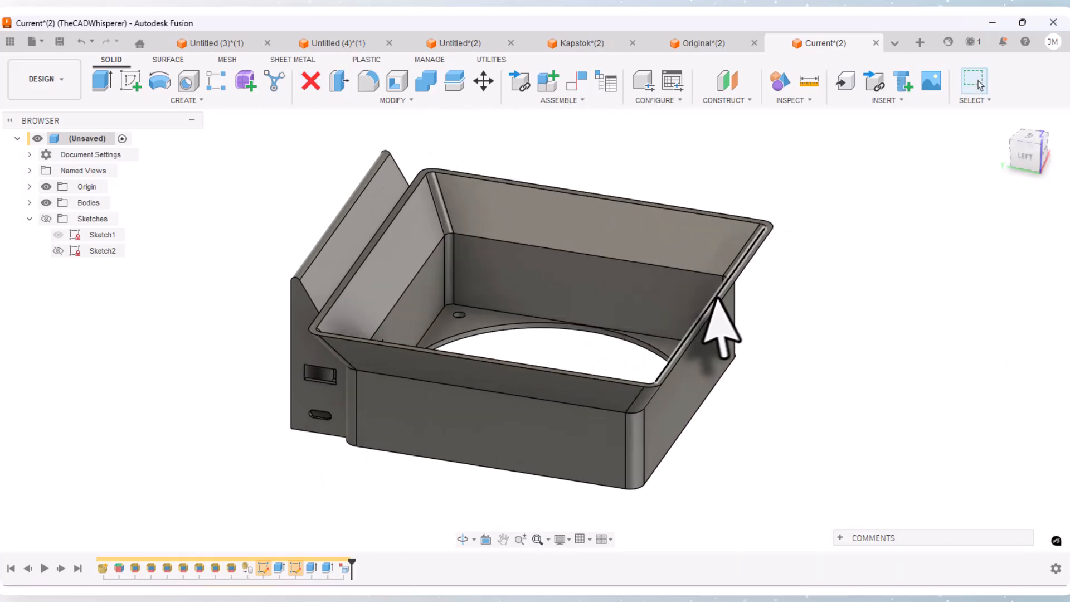